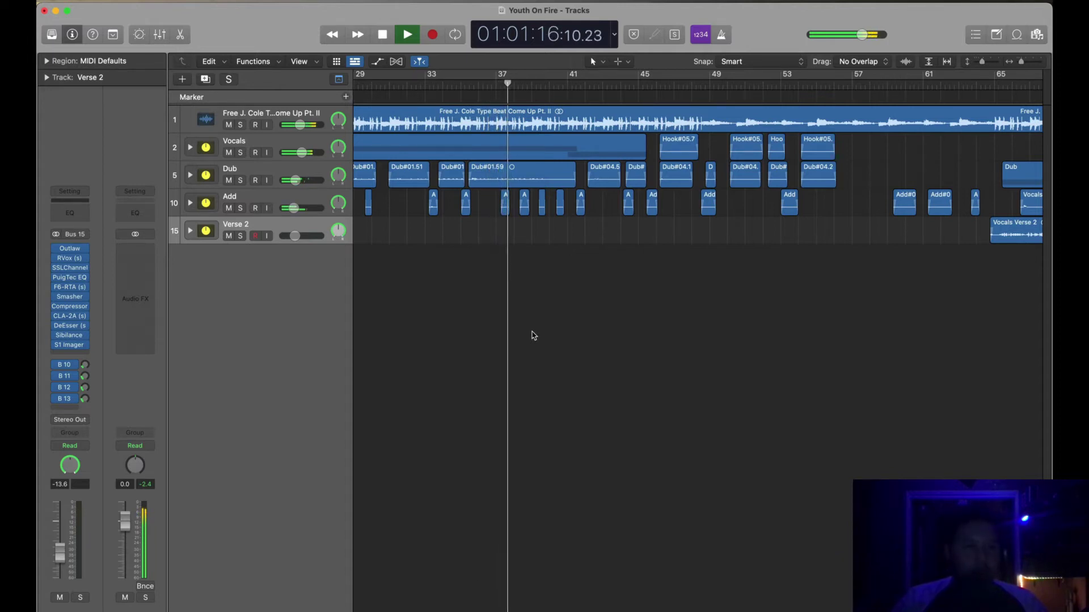
Hide the track inspector so the arrangement is wider while the song plays.
{"action": "key", "text": "i"}
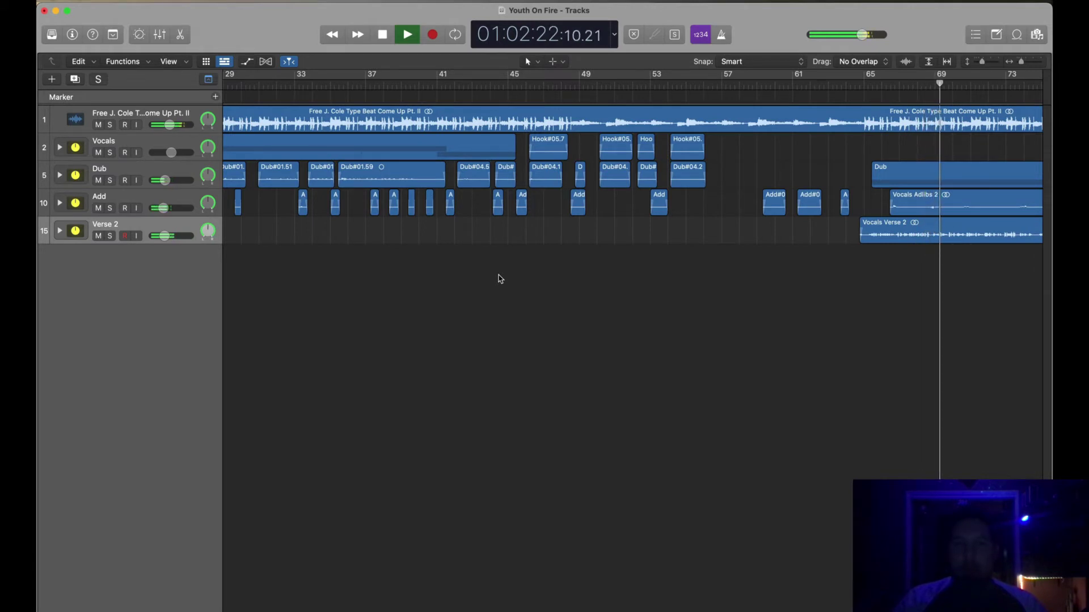
Stop playback and park the playhead at bar 47, just before the first Hook region.
{"action": "key", "text": "space"}
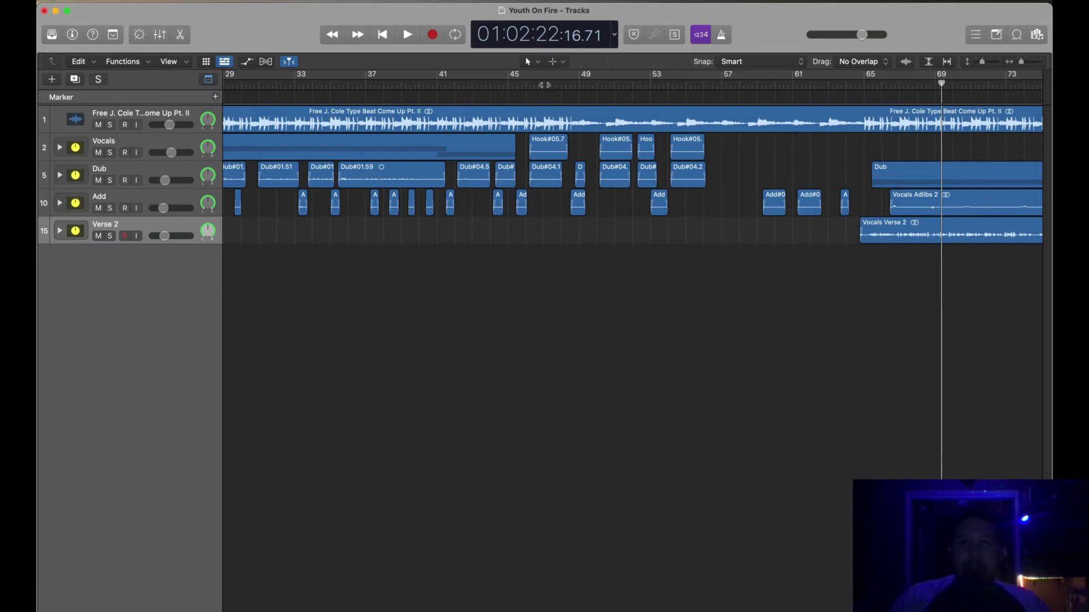
{"action": "left_click", "coordinate": [545, 85]}
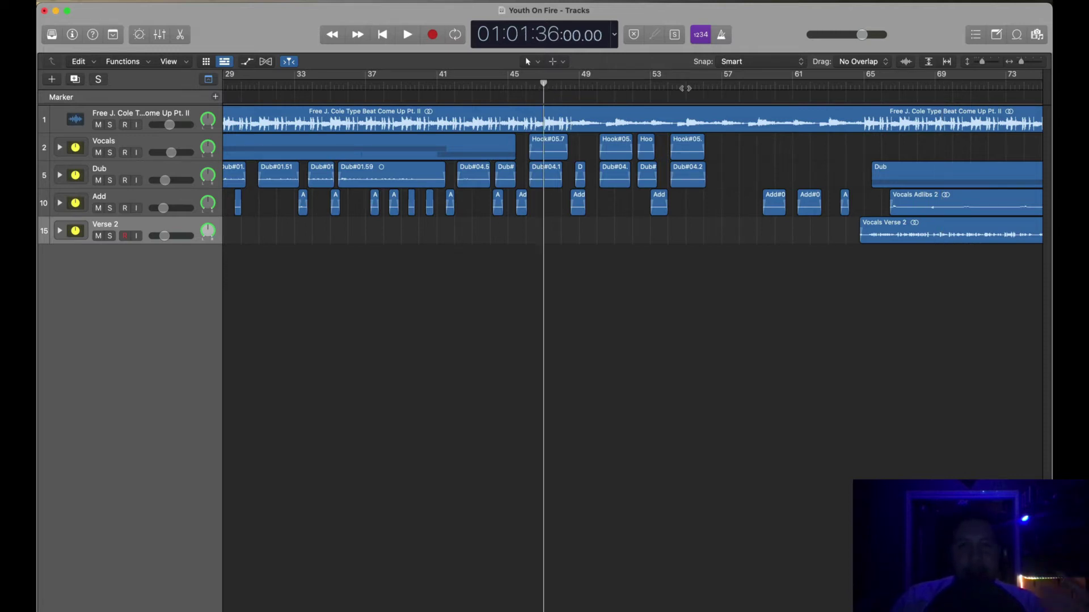
{"action": "left_click", "coordinate": [685, 88]}
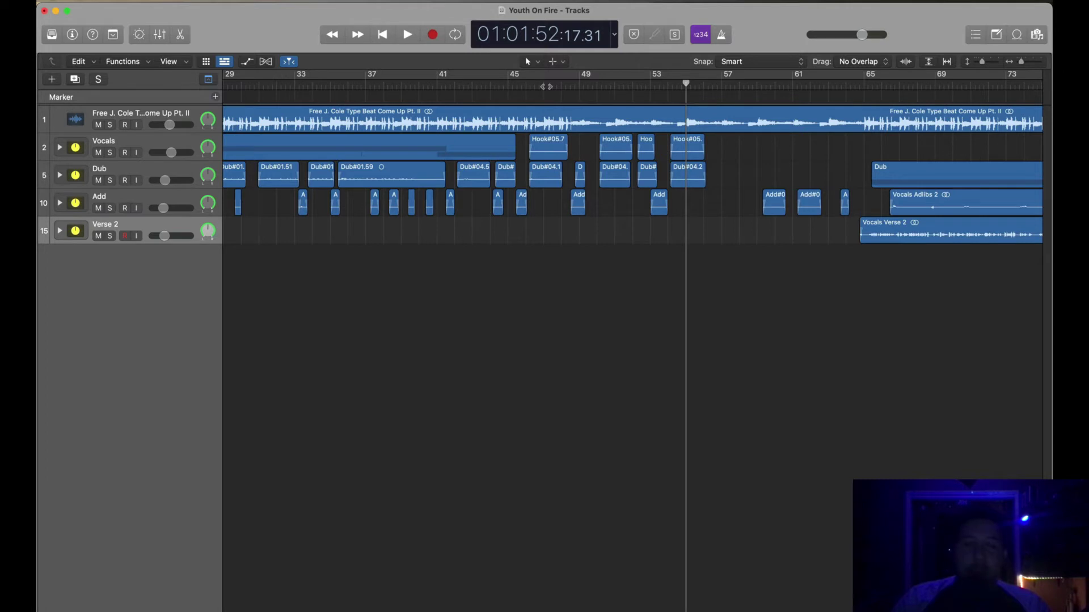
{"action": "left_click", "coordinate": [545, 86]}
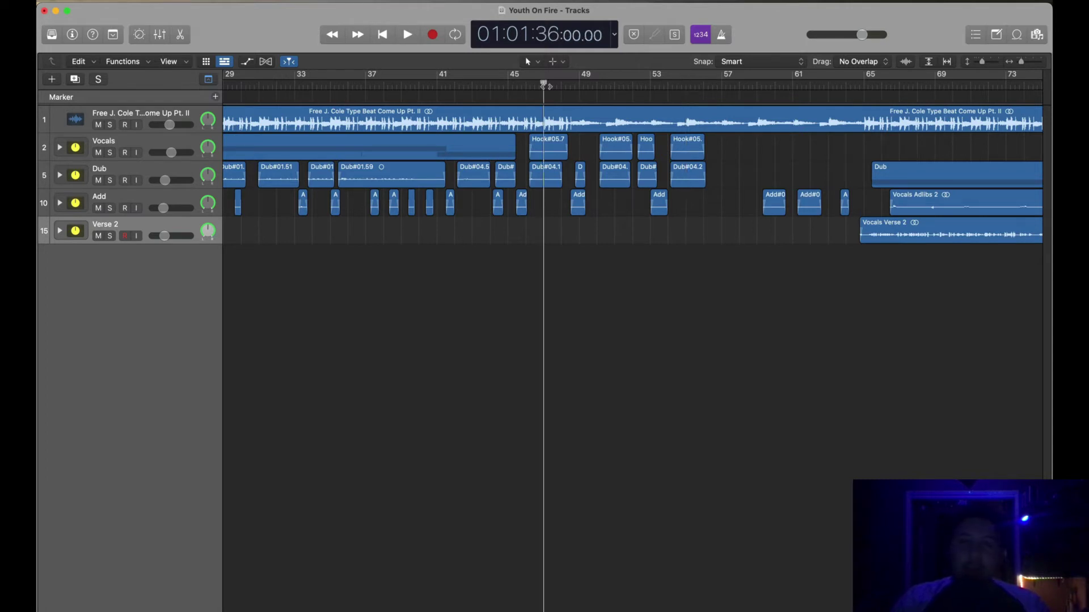
Play from bar 47 with automation lanes shown on every track, stopping near bar 55.
{"action": "key", "text": "space"}
{"action": "left_click", "coordinate": [248, 62]}
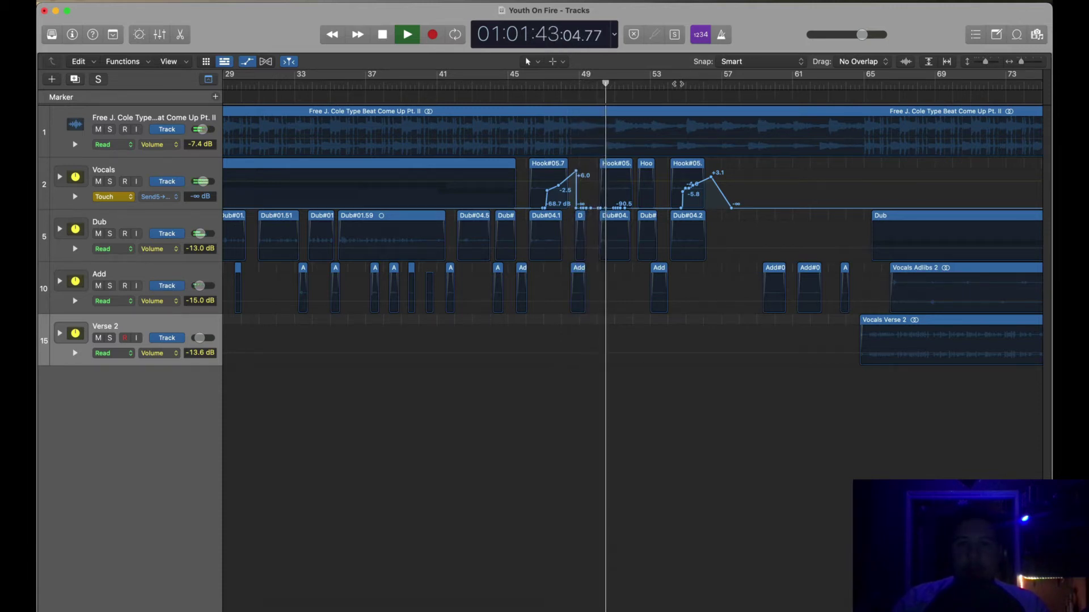
{"action": "left_click", "coordinate": [688, 84]}
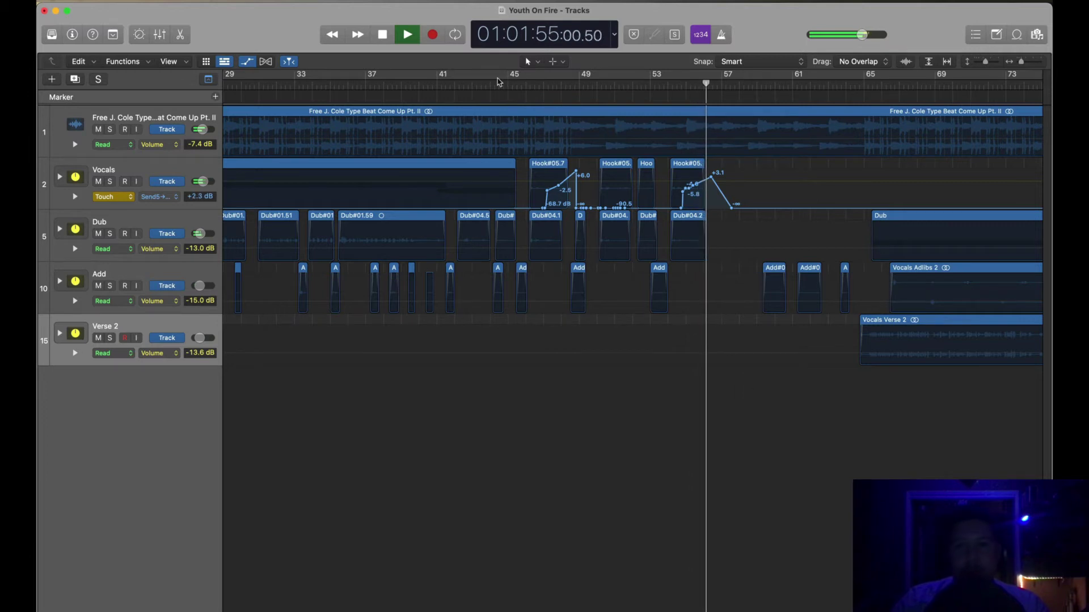
{"action": "key", "text": "space"}
Open and enlarge the mixer, then bring up the Big Delay H-Delay plug-in on bus B19.
{"action": "left_click", "coordinate": [160, 35]}
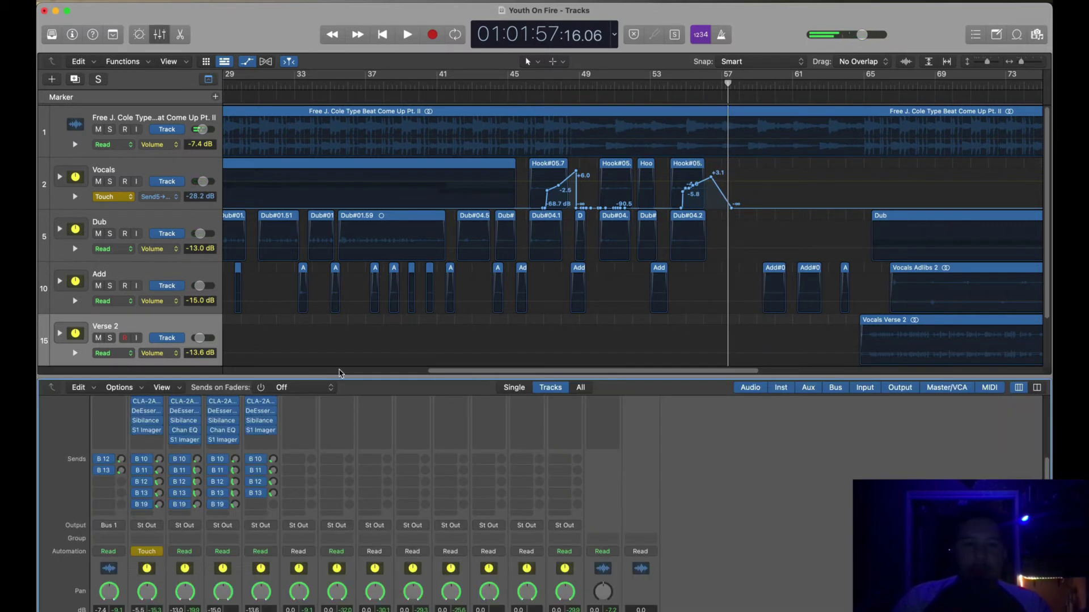
{"action": "left_click_drag", "start_coordinate": [339, 372], "coordinate": [339, 233]}
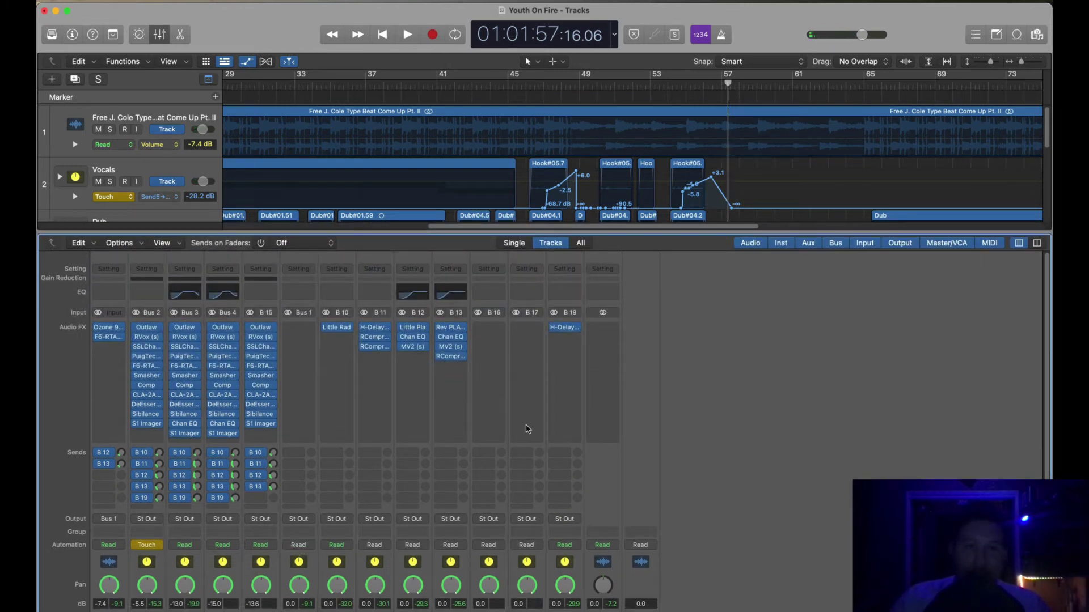
{"action": "left_click", "coordinate": [564, 328]}
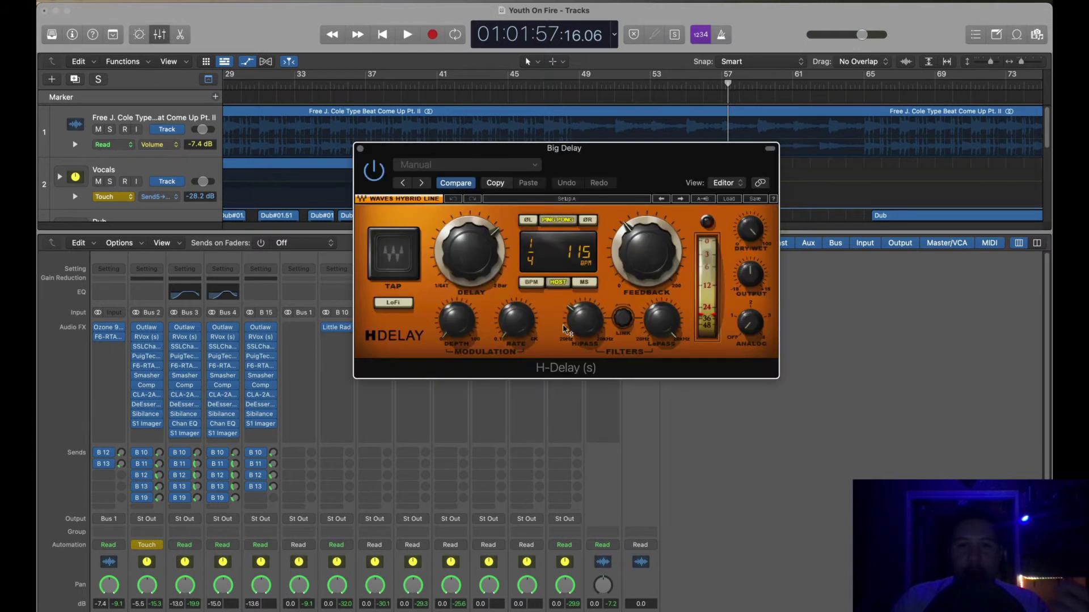
{"action": "left_click_drag", "start_coordinate": [388, 149], "coordinate": [568, 154]}
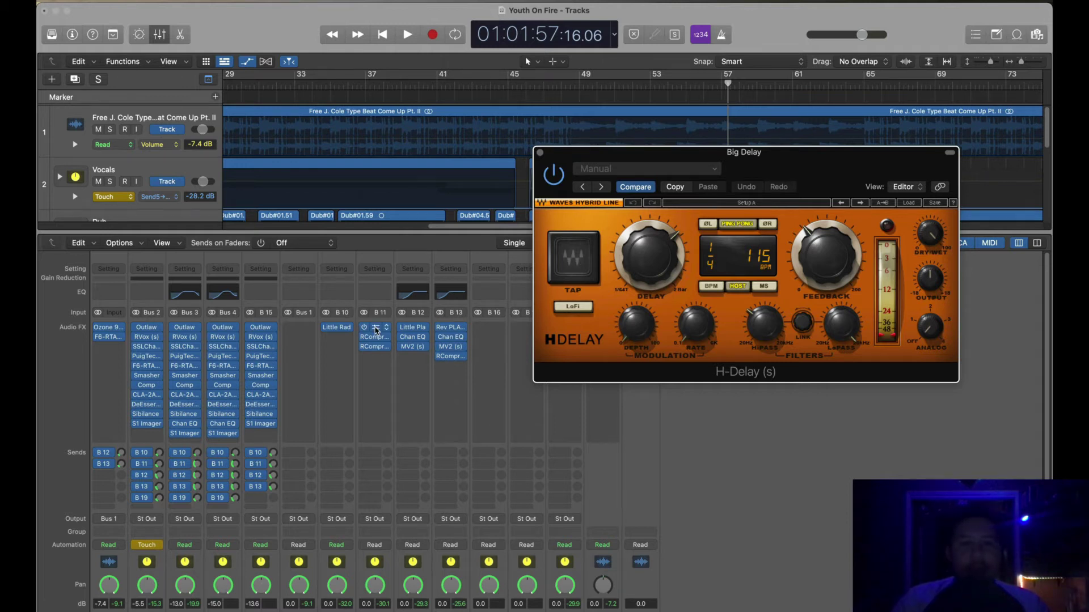
{"action": "left_click", "coordinate": [372, 329]}
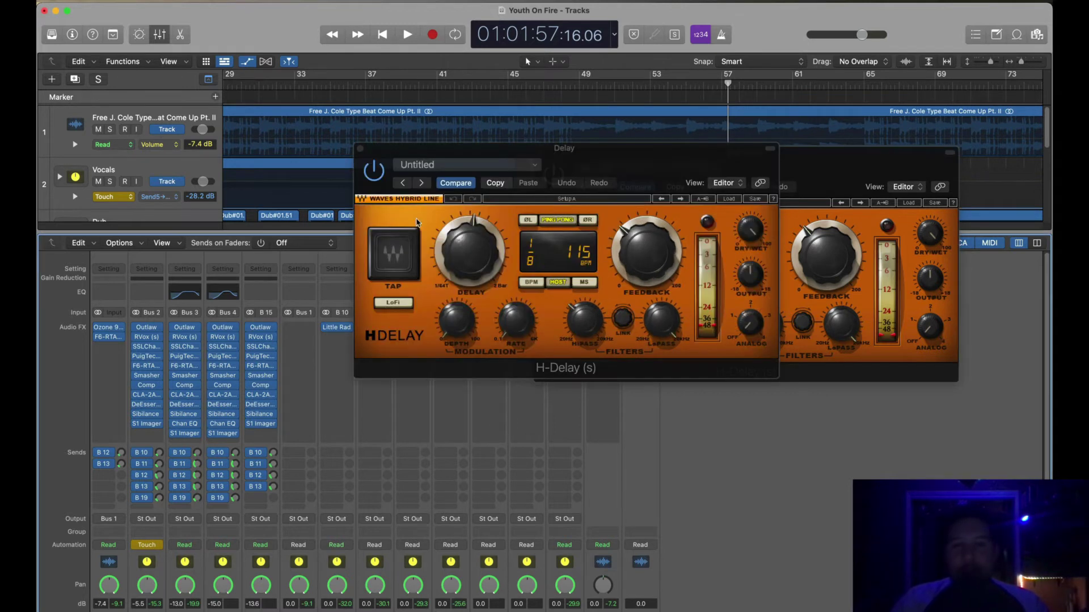
{"action": "left_click", "coordinate": [360, 149]}
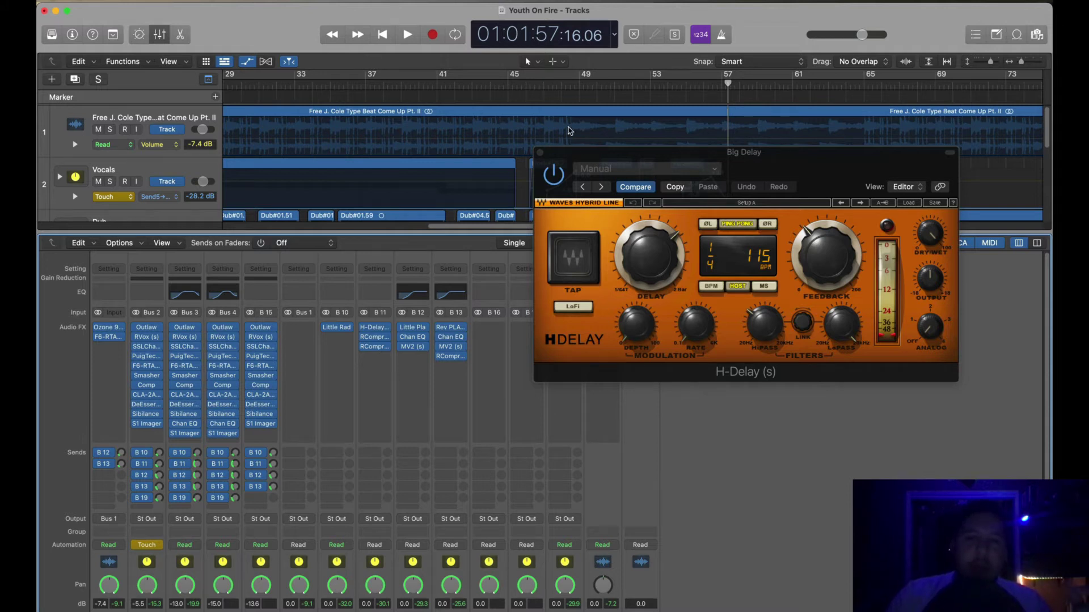
{"action": "scroll", "coordinate": [573, 128], "scroll_direction": "down", "scroll_amount": 2}
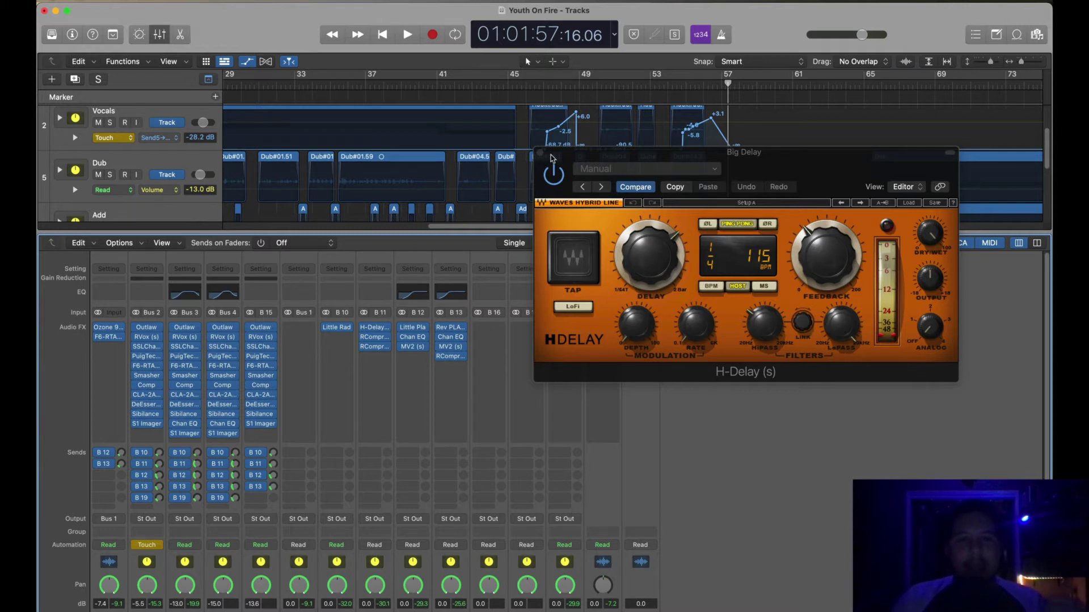
{"action": "left_click_drag", "start_coordinate": [543, 163], "coordinate": [623, 274]}
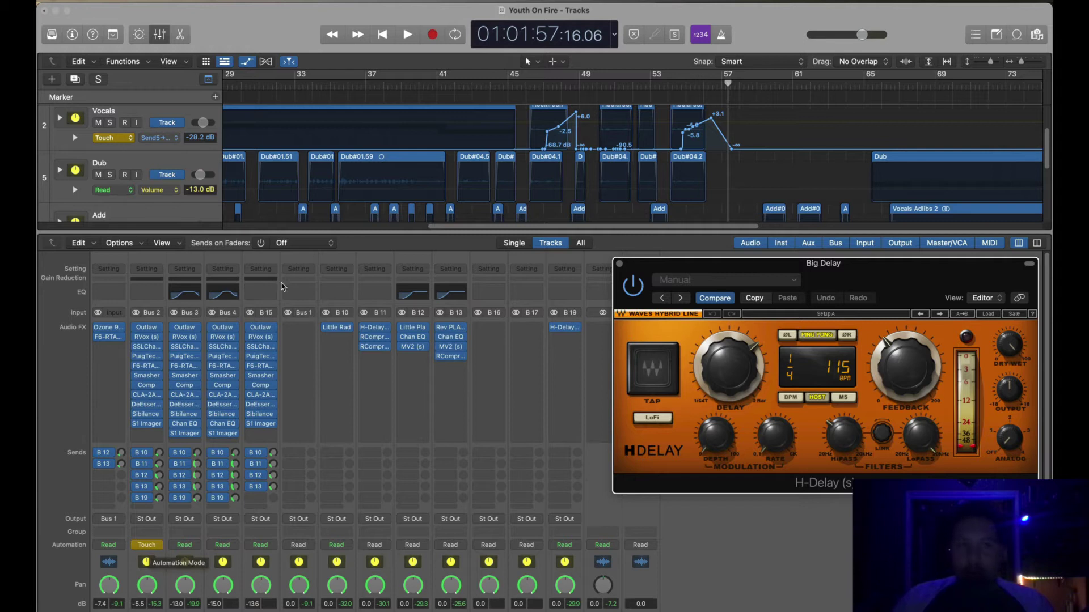
{"action": "scroll", "coordinate": [150, 454], "scroll_direction": "down", "scroll_amount": 2}
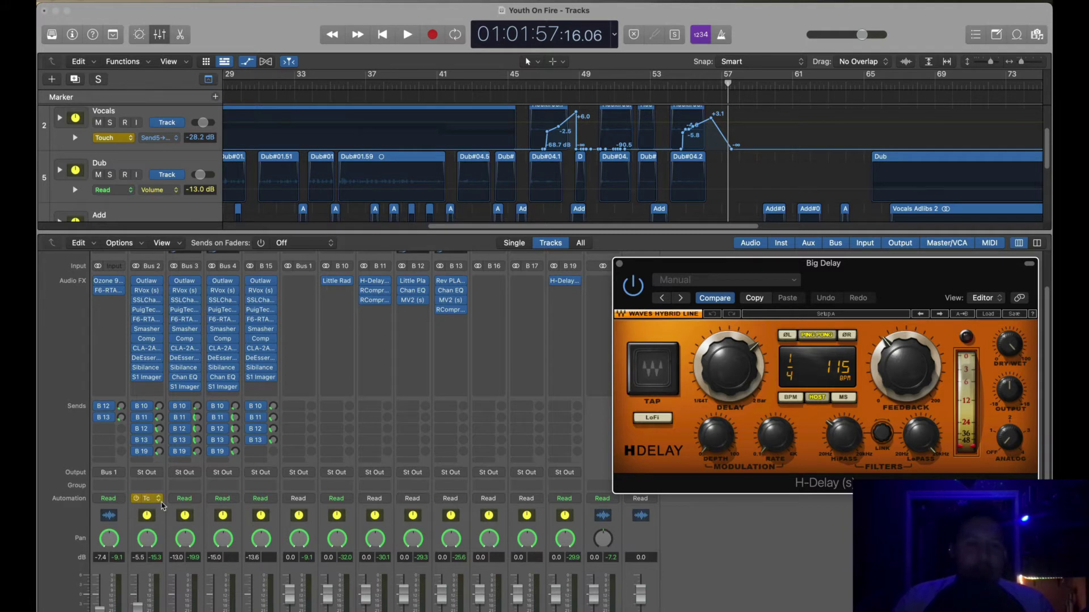
{"action": "left_click", "coordinate": [150, 499]}
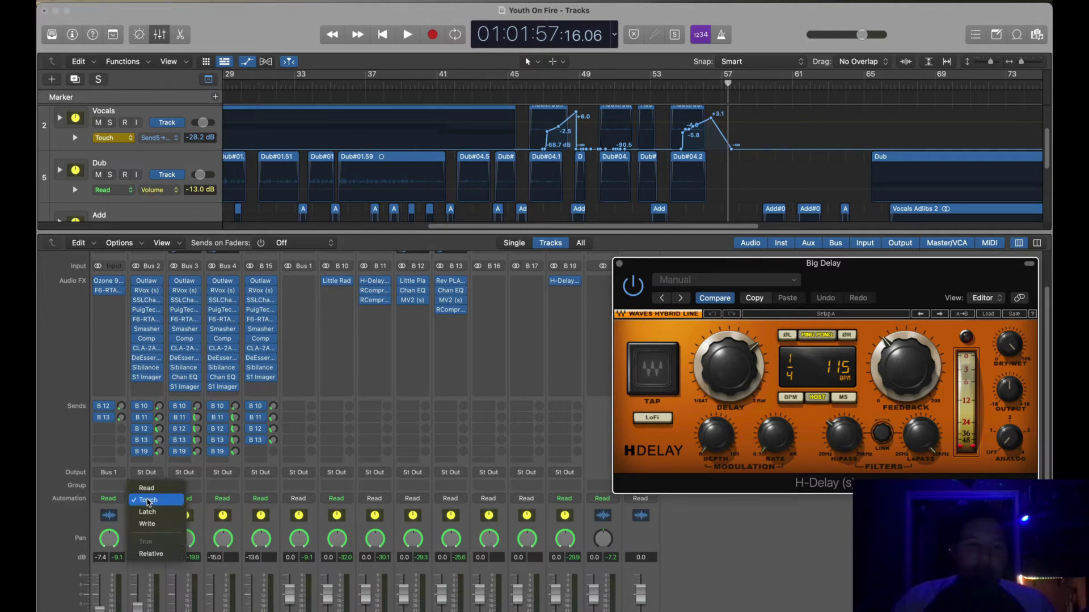
{"action": "left_click", "coordinate": [149, 500]}
{"action": "left_click", "coordinate": [148, 499]}
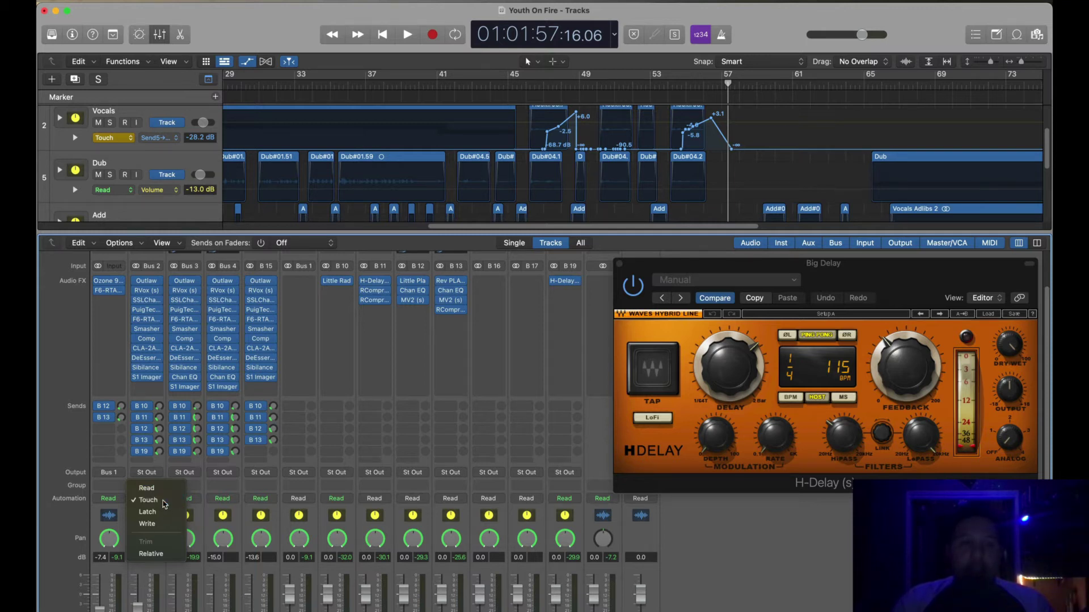
{"action": "left_click", "coordinate": [164, 501]}
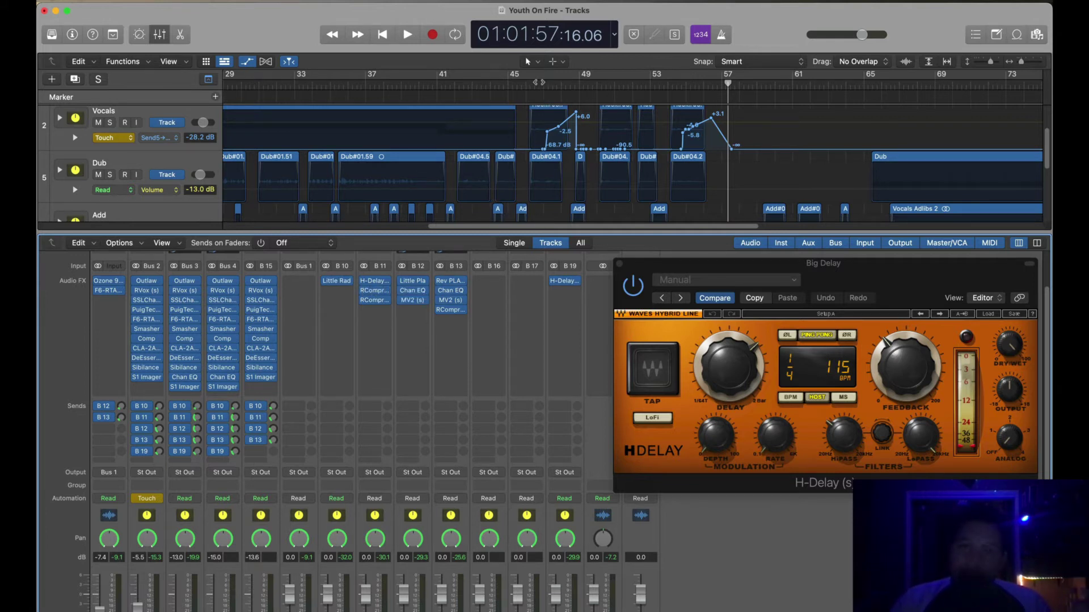
Delete the old Vocals automation and ride the B19 delay send into two swells near +2.6 dB.
{"action": "left_click", "coordinate": [520, 140]}
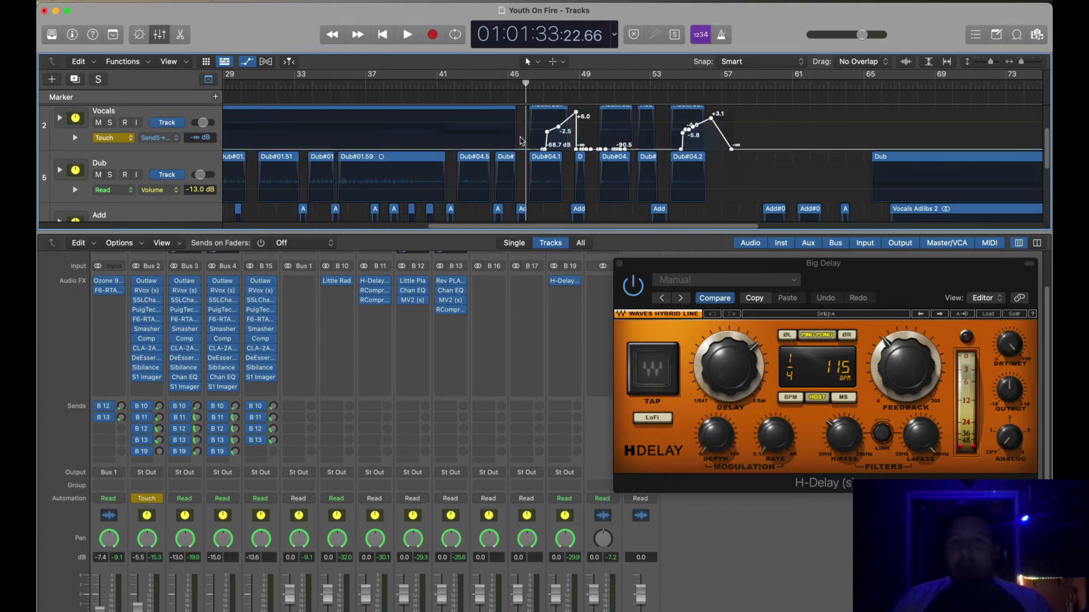
{"action": "key", "text": "Delete"}
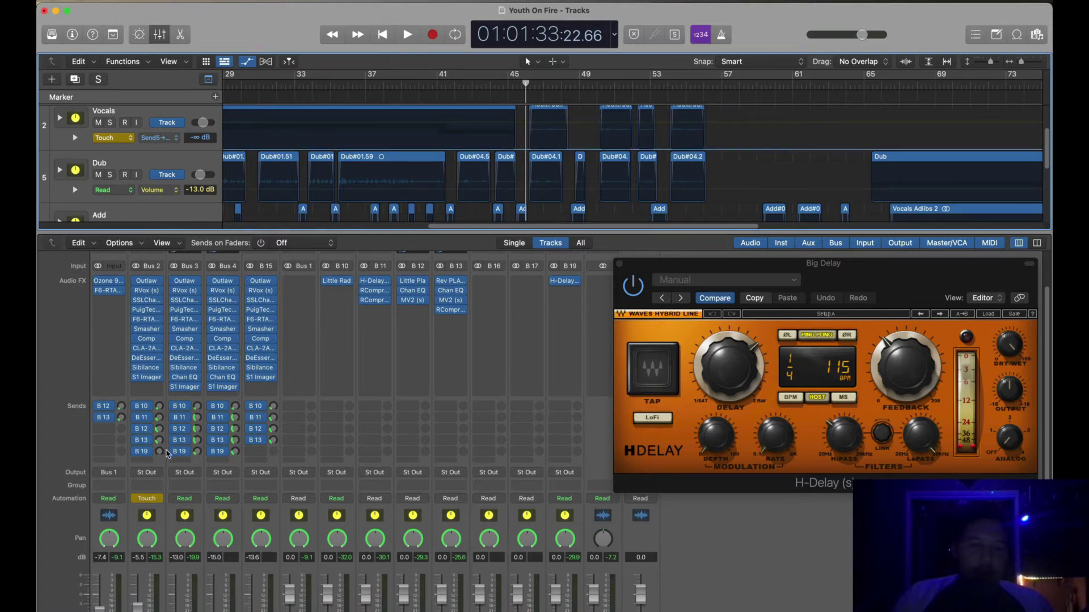
{"action": "key", "text": "space"}
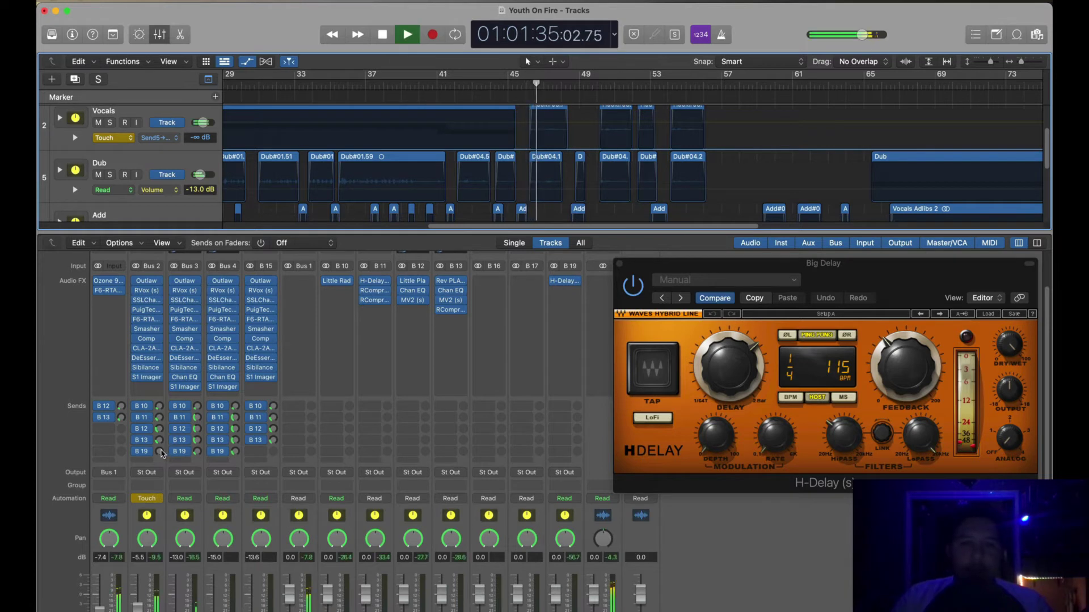
{"action": "mouse_move", "coordinate": [162, 454]}
{"action": "left_mouse_down"}
{"action": "mouse_move", "coordinate": [168, 357]}
{"action": "mouse_move", "coordinate": [162, 455]}
{"action": "left_mouse_up"}
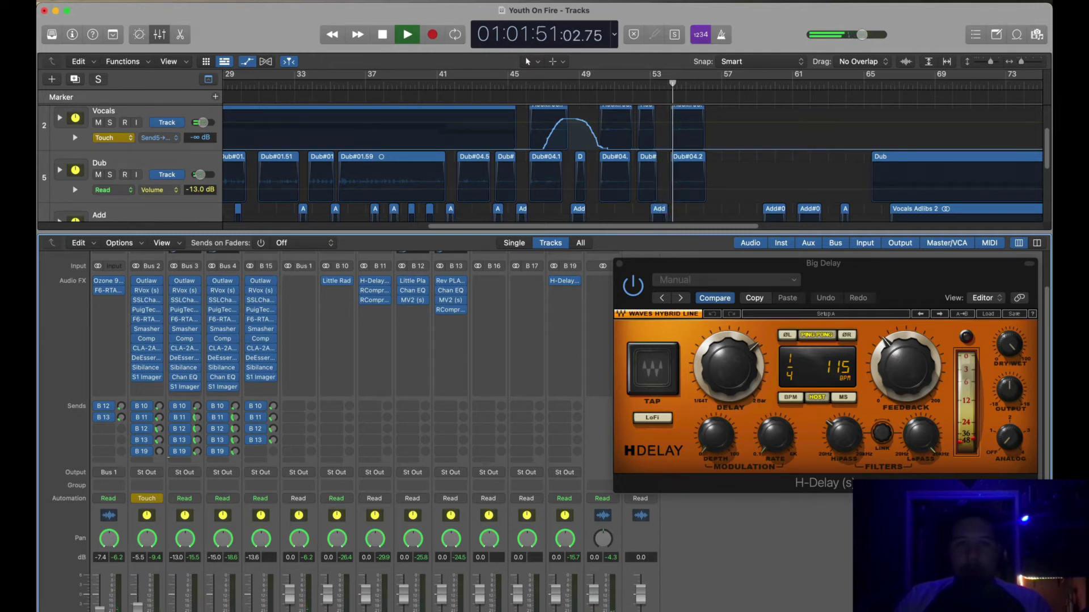
{"action": "mouse_move", "coordinate": [160, 452]}
{"action": "left_mouse_down"}
{"action": "mouse_move", "coordinate": [160, 440]}
{"action": "mouse_move", "coordinate": [160, 476]}
{"action": "left_mouse_up"}
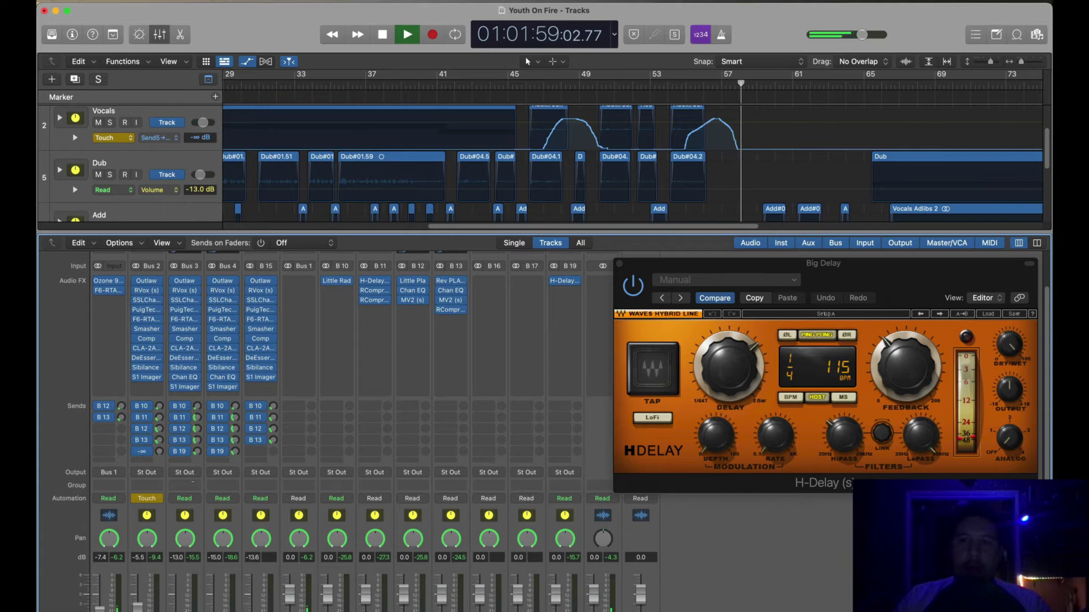
{"action": "key", "text": "space"}
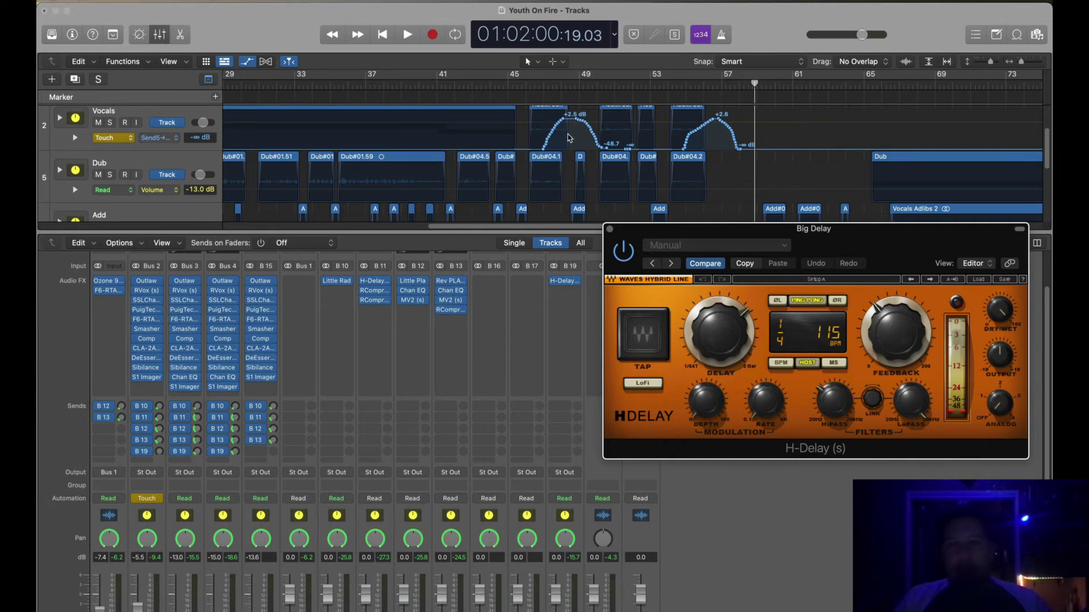
Zoom in around bar 46 and play back the new Vocals send swells.
{"action": "left_click", "coordinate": [545, 88]}
{"action": "key", "text": "super+Right"}
{"action": "key", "text": "super+Right"}
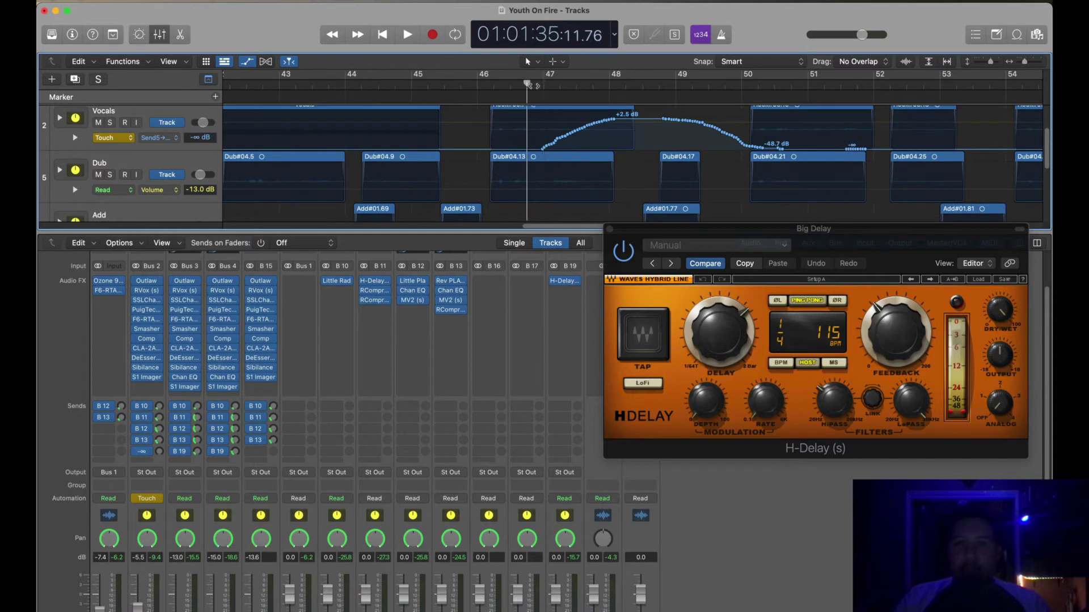
{"action": "key", "text": "space"}
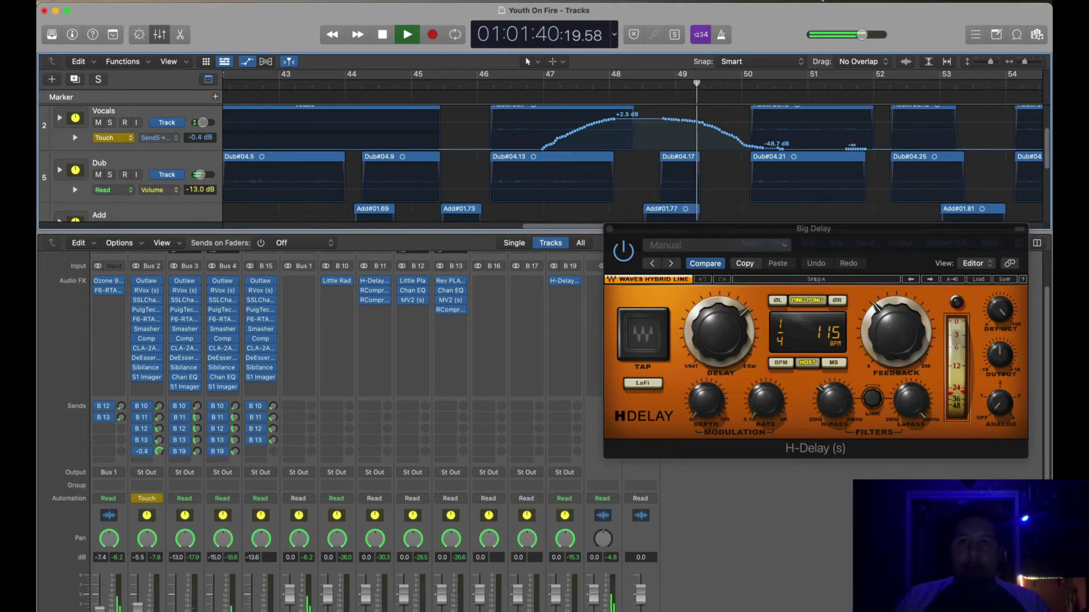
{"action": "key", "text": "space"}
Shrink the mixer so the Dub, Add and Verse 2 channels are visible.
{"action": "left_click", "coordinate": [825, 4]}
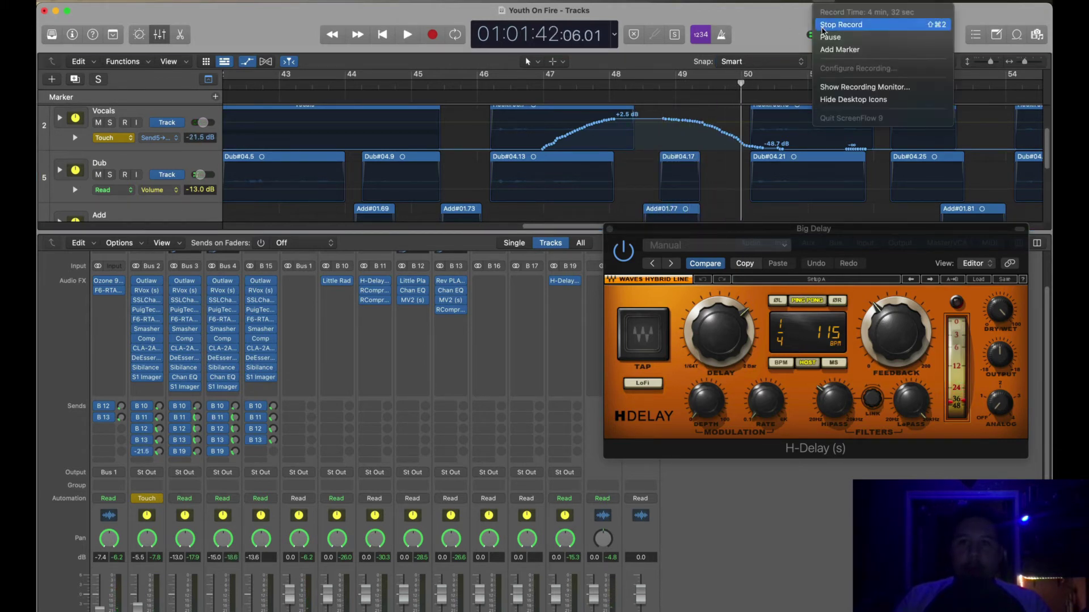
{"action": "left_click", "coordinate": [828, 36]}
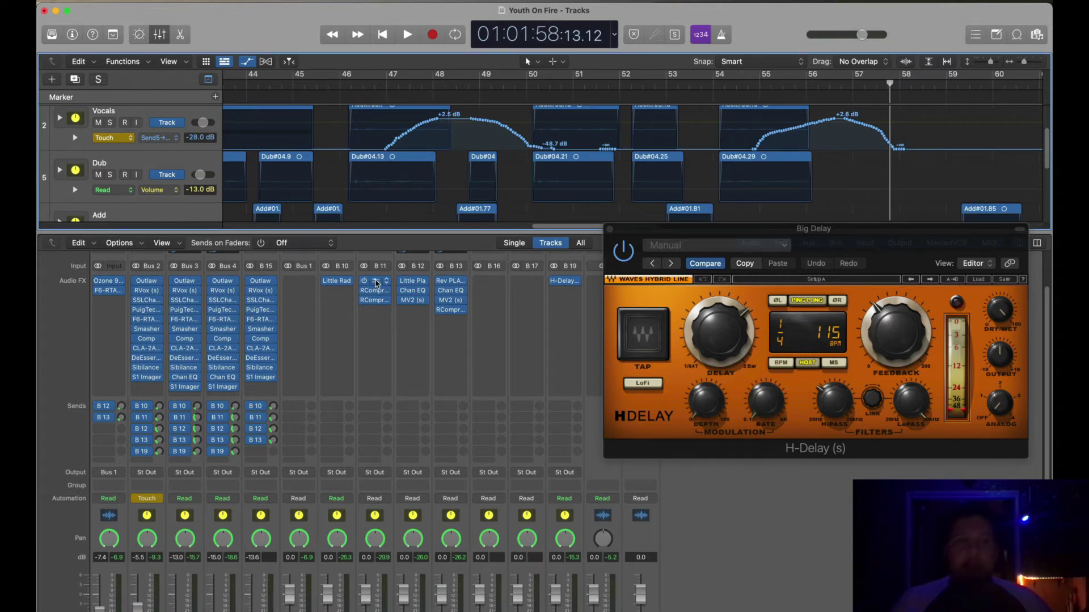
{"action": "scroll", "coordinate": [434, 174], "scroll_direction": "up", "scroll_amount": 2}
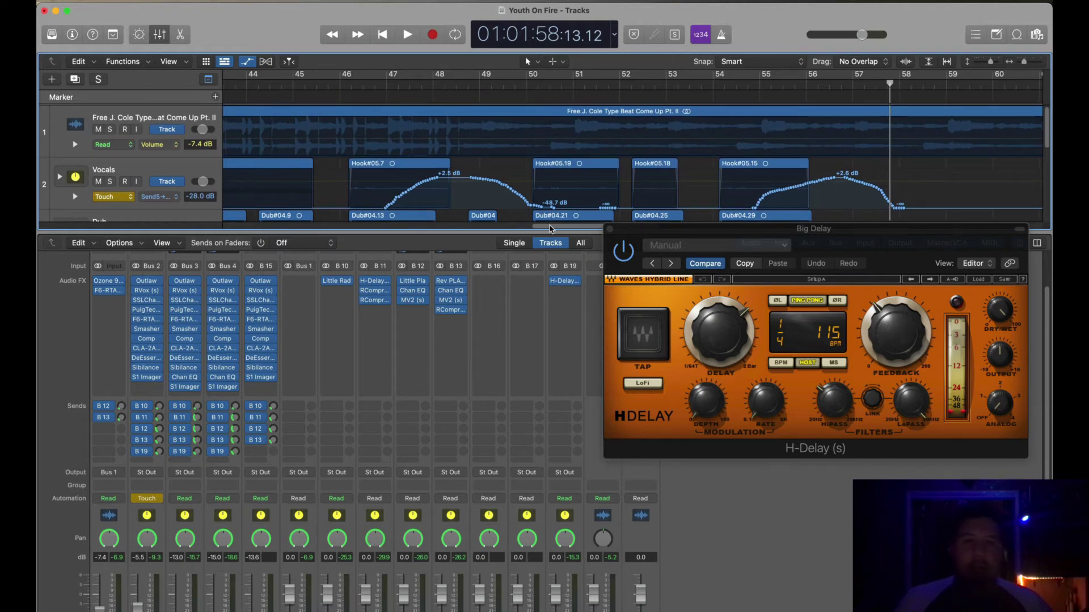
{"action": "left_click_drag", "start_coordinate": [550, 237], "coordinate": [533, 327]}
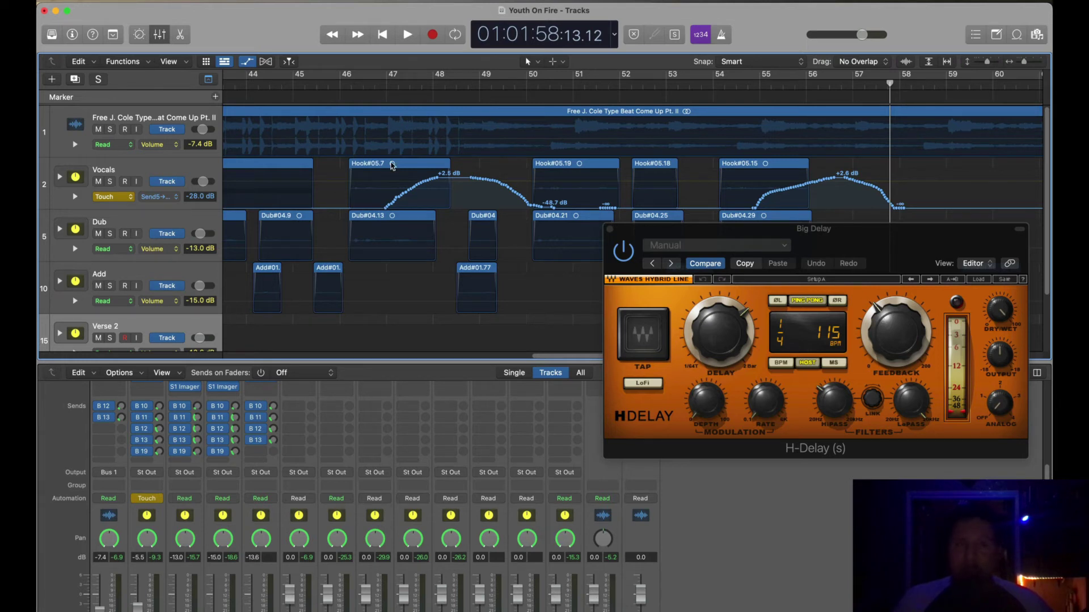
Insert a Channel EQ on the beat channel, enable its 20000 Hz high-cut band, and play.
{"action": "scroll", "coordinate": [142, 442], "scroll_direction": "up", "scroll_amount": 3}
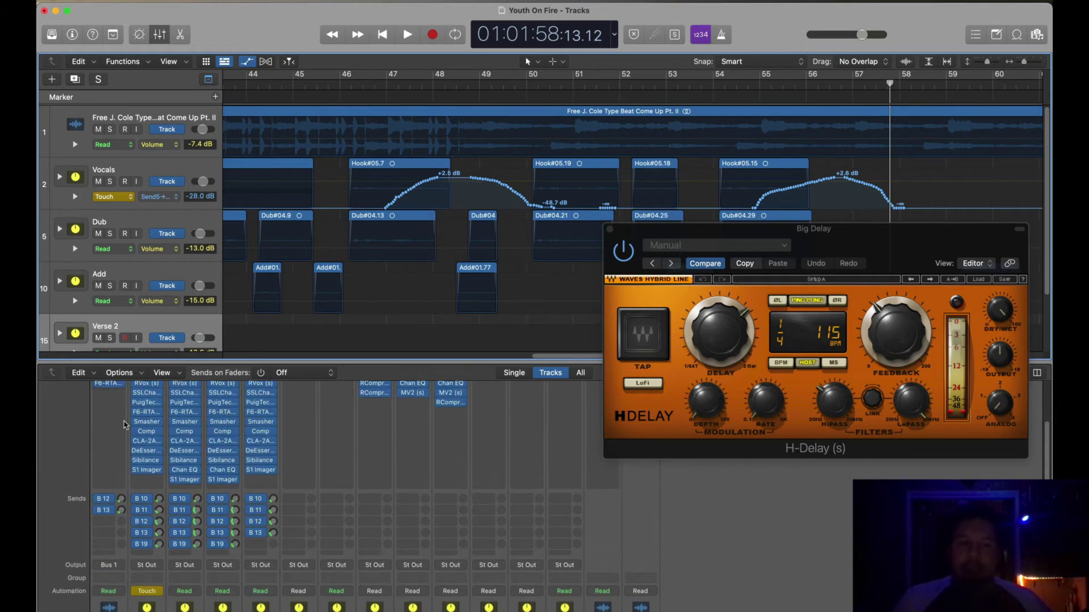
{"action": "left_click", "coordinate": [109, 392]}
{"action": "mouse_move", "coordinate": [136, 554]}
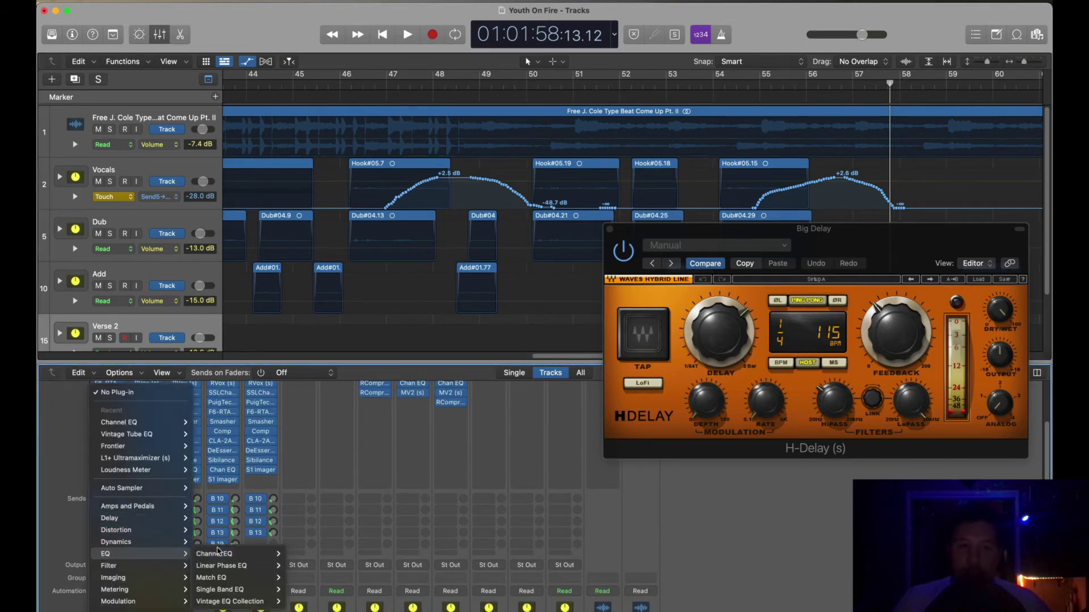
{"action": "left_click", "coordinate": [227, 553]}
{"action": "key", "text": "space"}
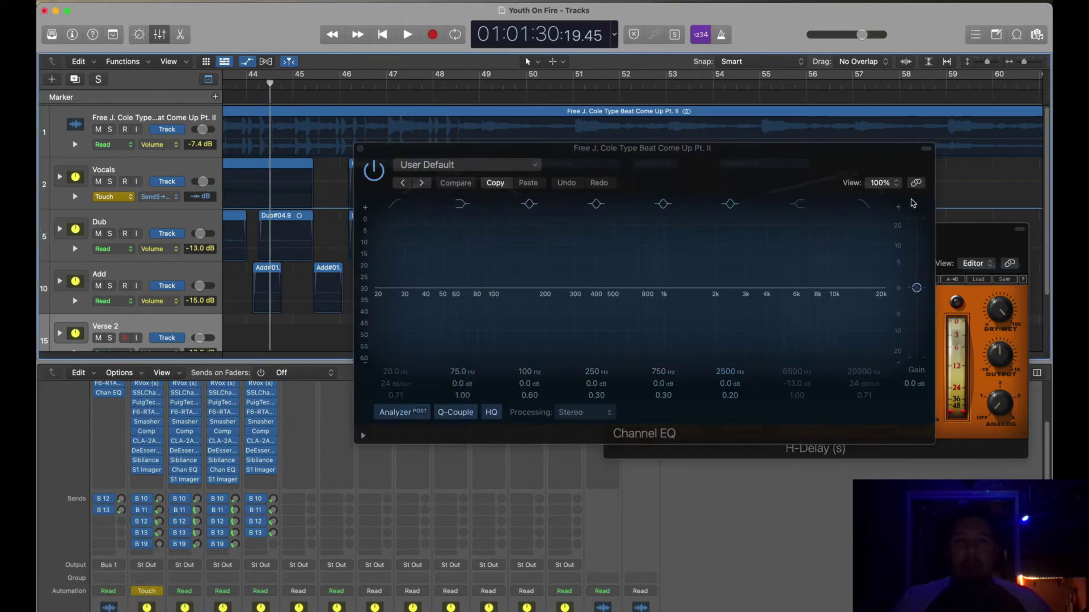
{"action": "left_click", "coordinate": [870, 209]}
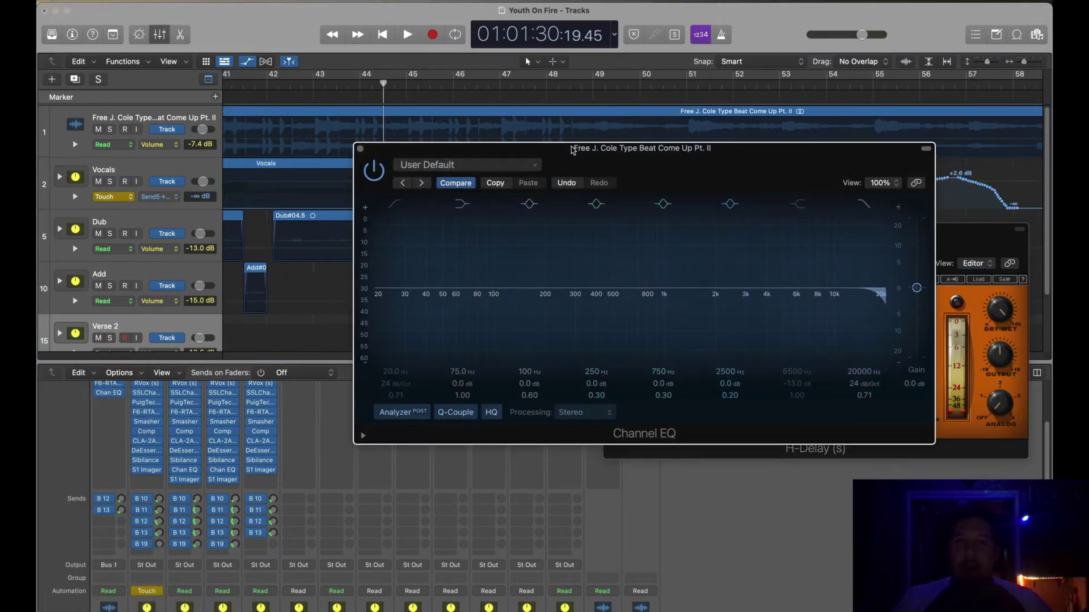
{"action": "left_click_drag", "start_coordinate": [559, 148], "coordinate": [487, 260]}
{"action": "key", "text": "space"}
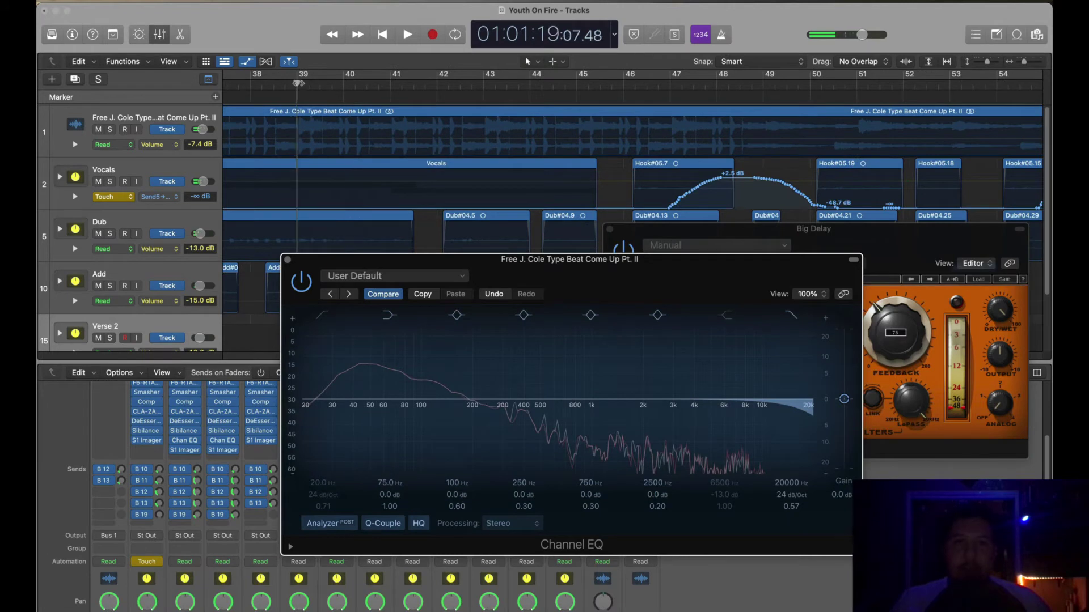
Set the beat channel's automation mode to Write.
{"action": "scroll", "coordinate": [103, 523], "scroll_direction": "down", "scroll_amount": 3}
{"action": "left_click", "coordinate": [111, 562]}
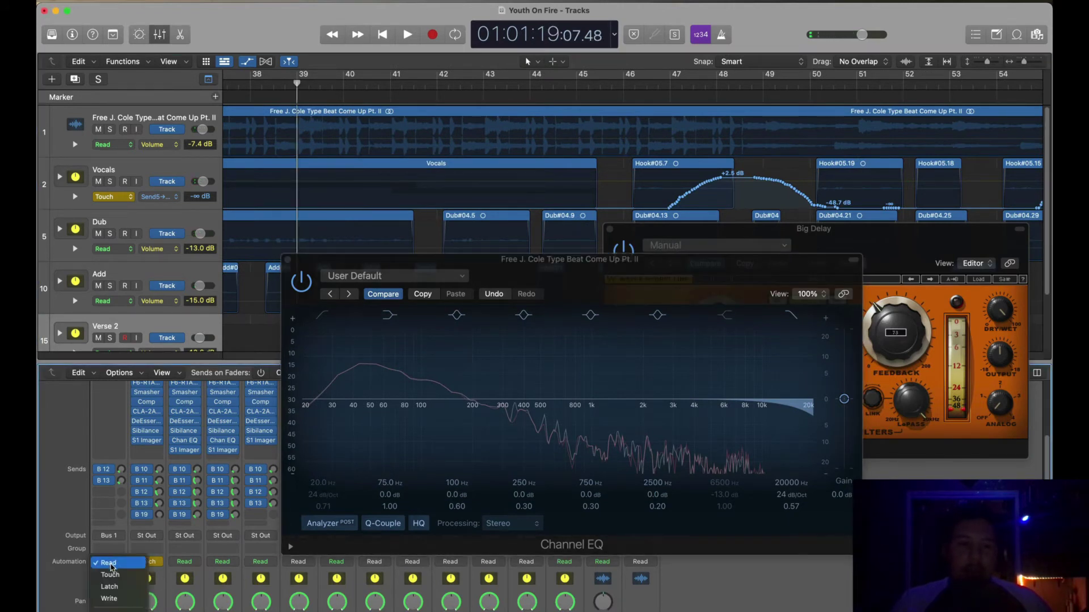
{"action": "left_click", "coordinate": [69, 558]}
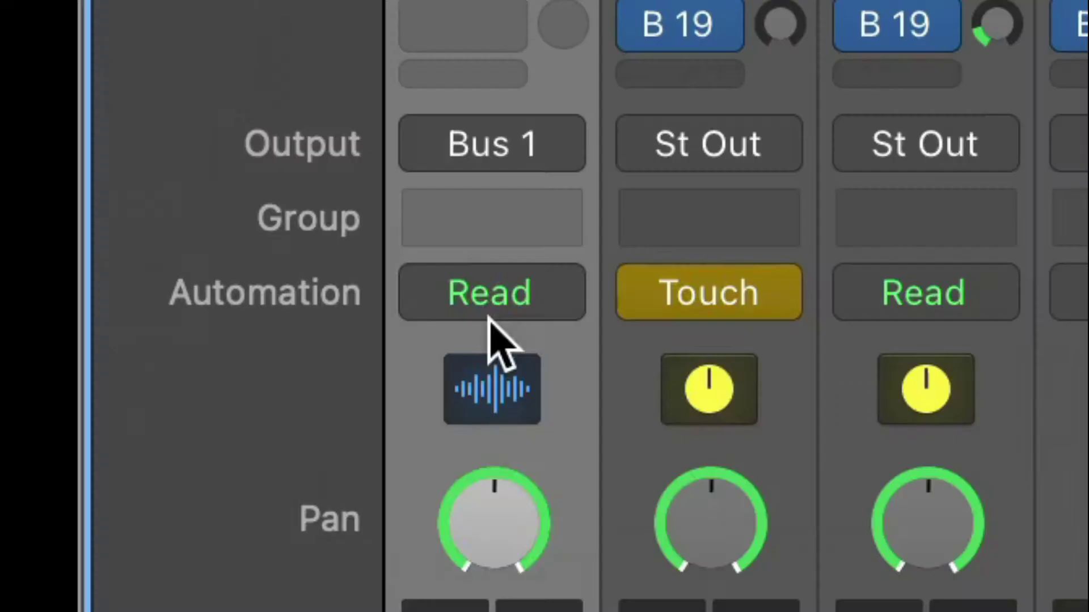
{"action": "left_click", "coordinate": [108, 561]}
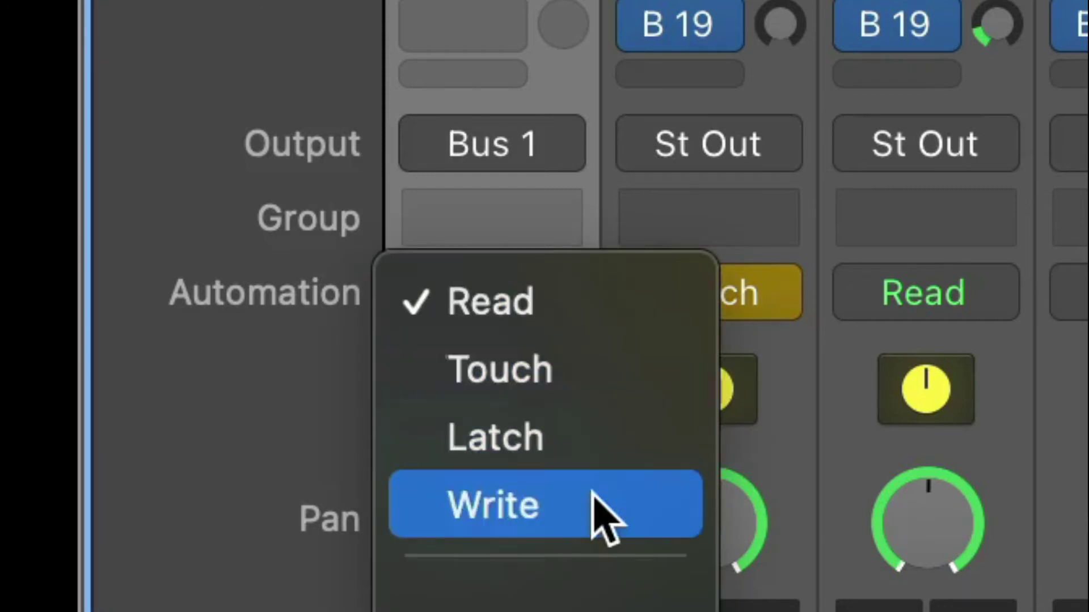
{"action": "left_click", "coordinate": [596, 513]}
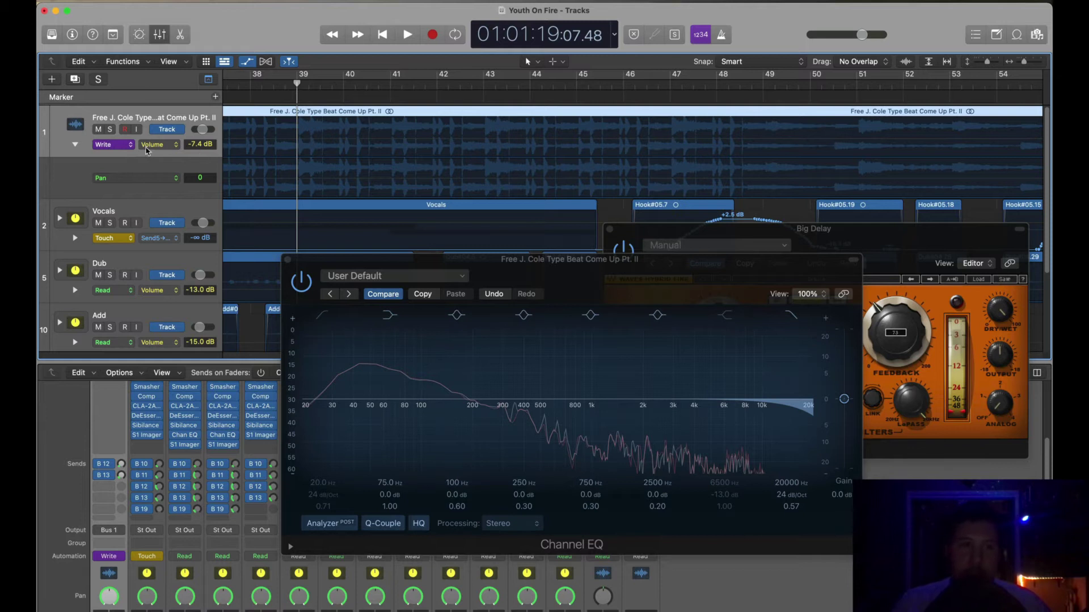
Choose the Channel EQ's Hi Cut Q from the beat track's automation parameter list.
{"action": "left_click", "coordinate": [147, 146]}
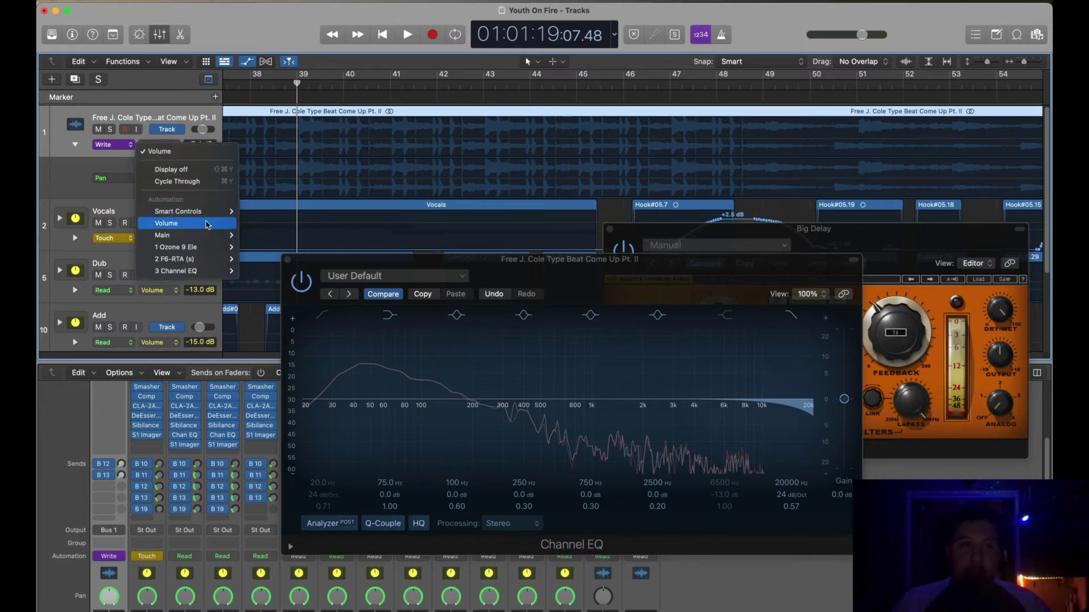
{"action": "mouse_move", "coordinate": [215, 236]}
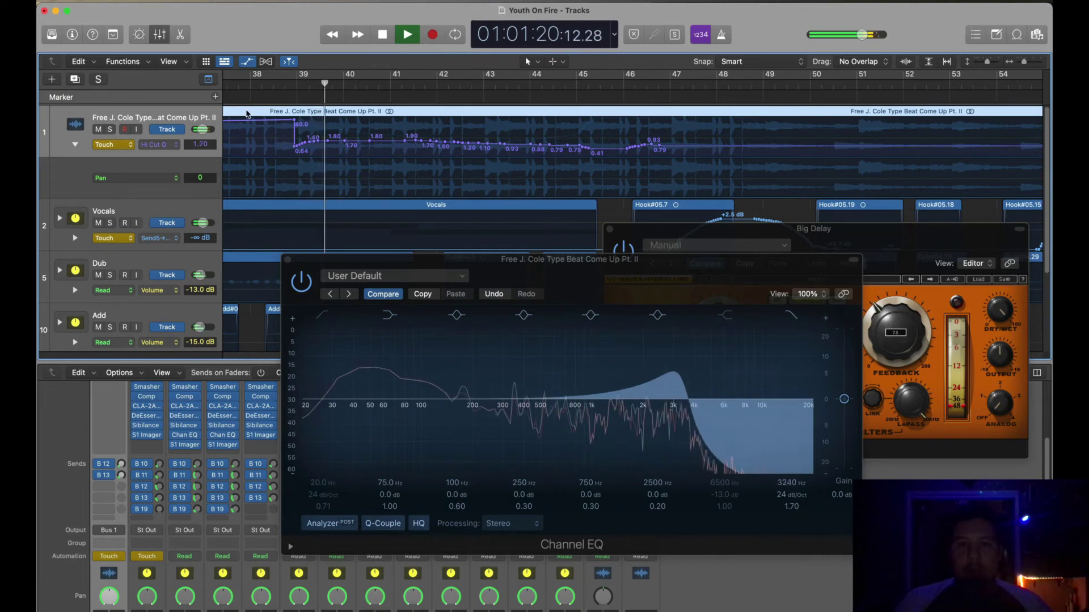
Adjust the first Hi Cut Q automation point, replay from bar 38, and show the 750 Hz band's Q.
{"action": "left_click_drag", "start_coordinate": [294, 122], "coordinate": [295, 141]}
{"action": "left_click", "coordinate": [262, 82]}
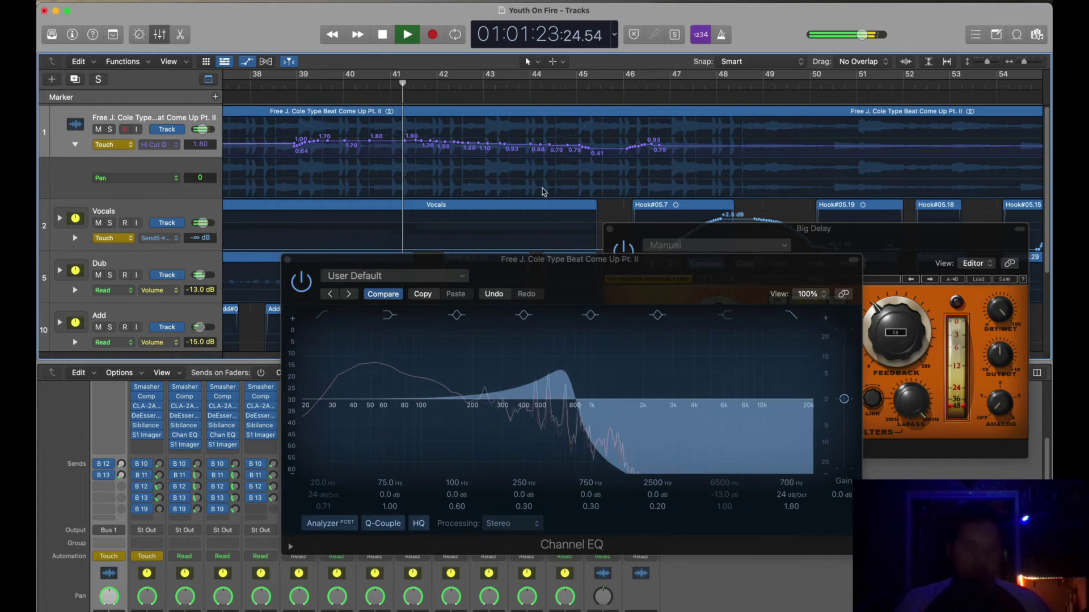
{"action": "left_click_drag", "start_coordinate": [586, 257], "coordinate": [661, 311]}
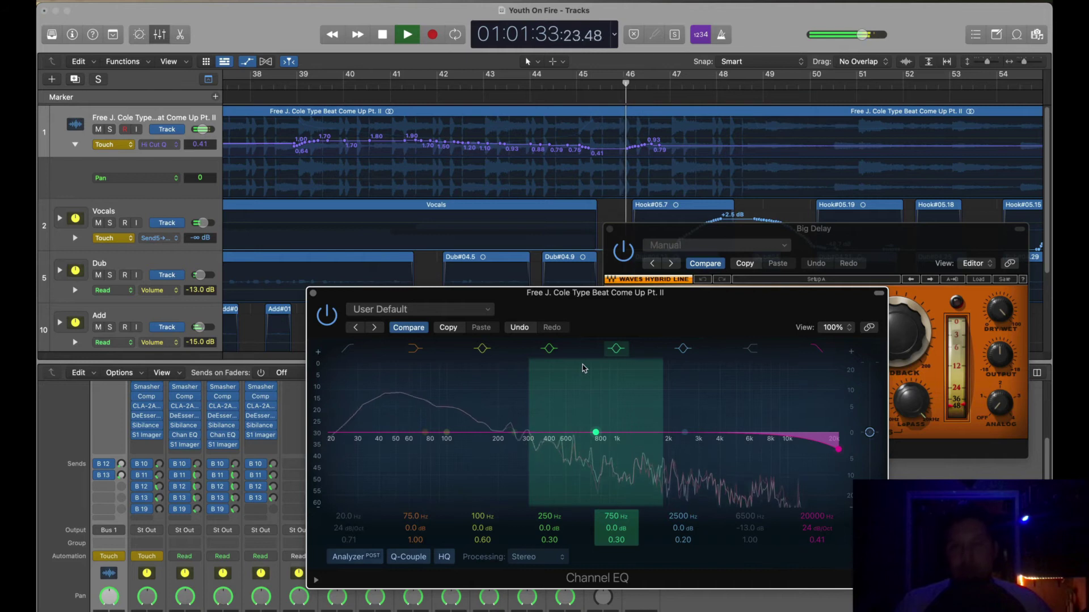
{"action": "left_click", "coordinate": [587, 369]}
{"action": "left_click_drag", "start_coordinate": [663, 292], "coordinate": [643, 295]}
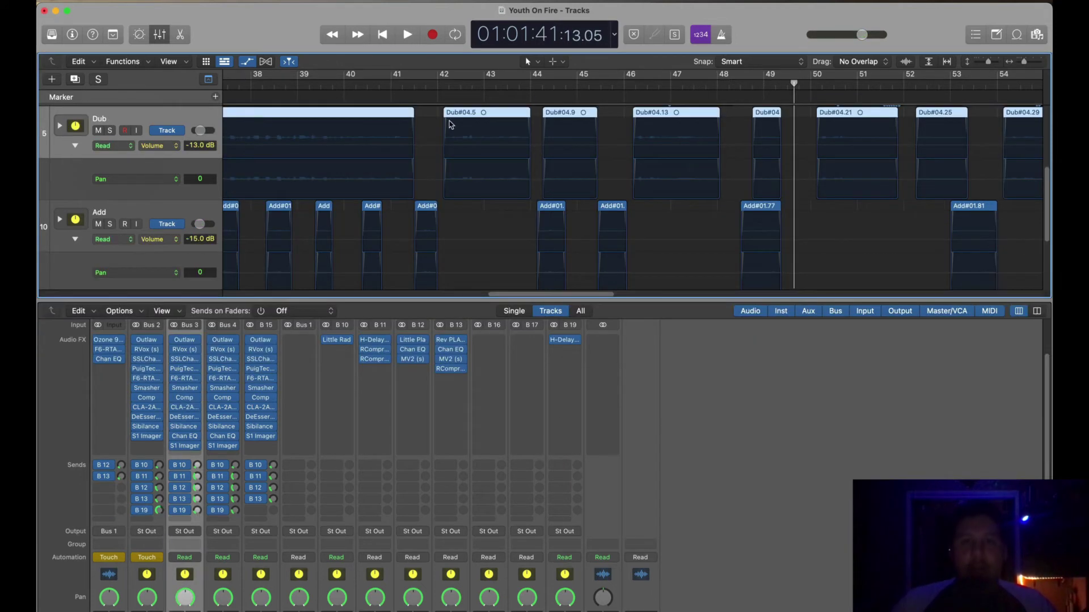
Add a centred Pan automation point at bar 42 on the Dub track and solo it.
{"action": "left_click", "coordinate": [149, 183]}
{"action": "left_click", "coordinate": [248, 183]}
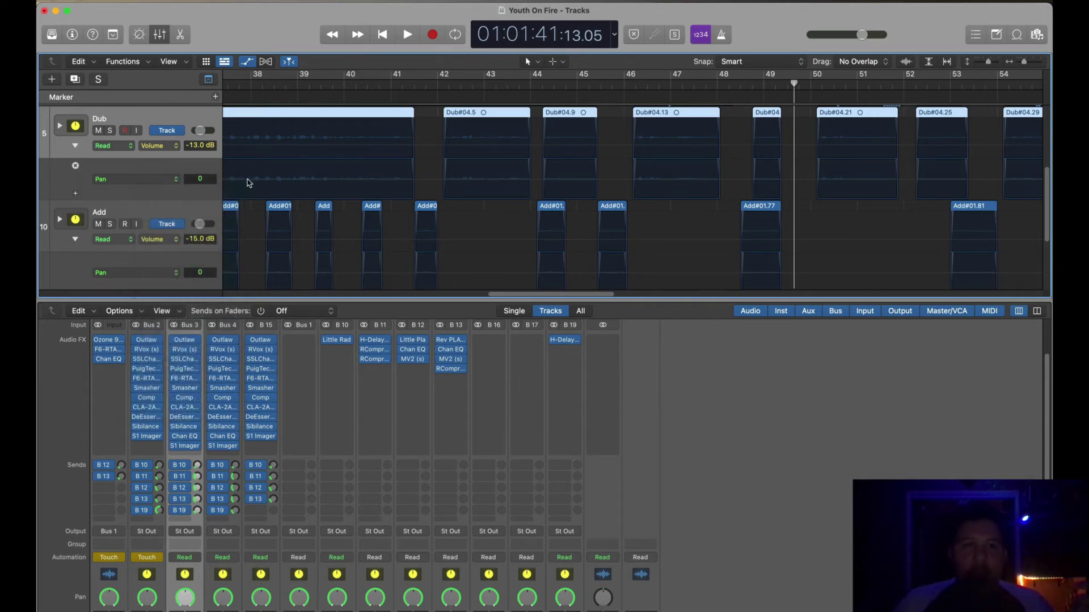
{"action": "scroll", "coordinate": [501, 171], "scroll_direction": "left", "scroll_amount": 3}
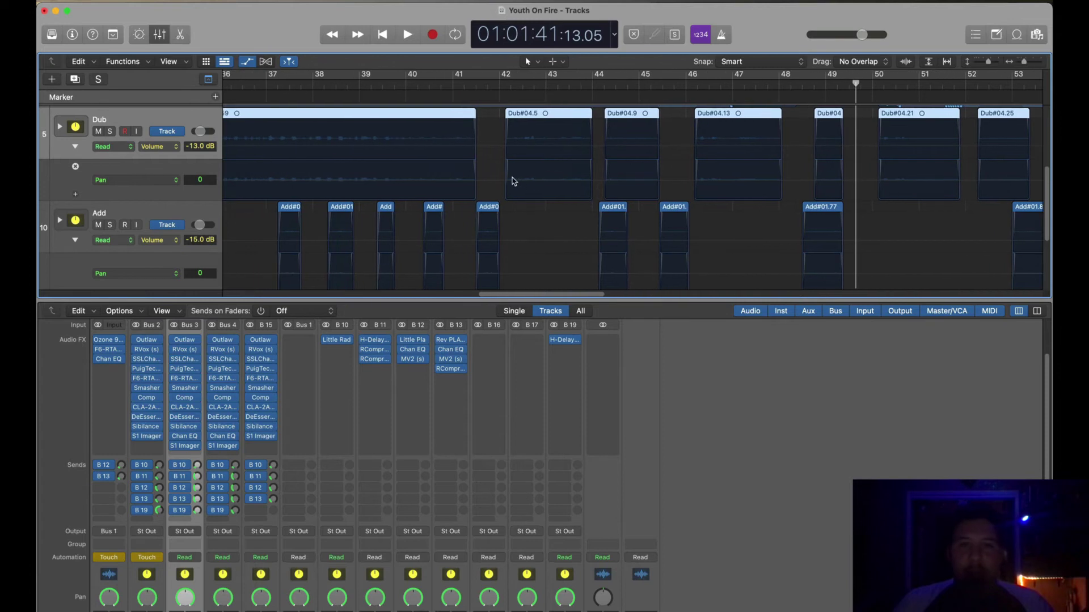
{"action": "left_click", "coordinate": [507, 182]}
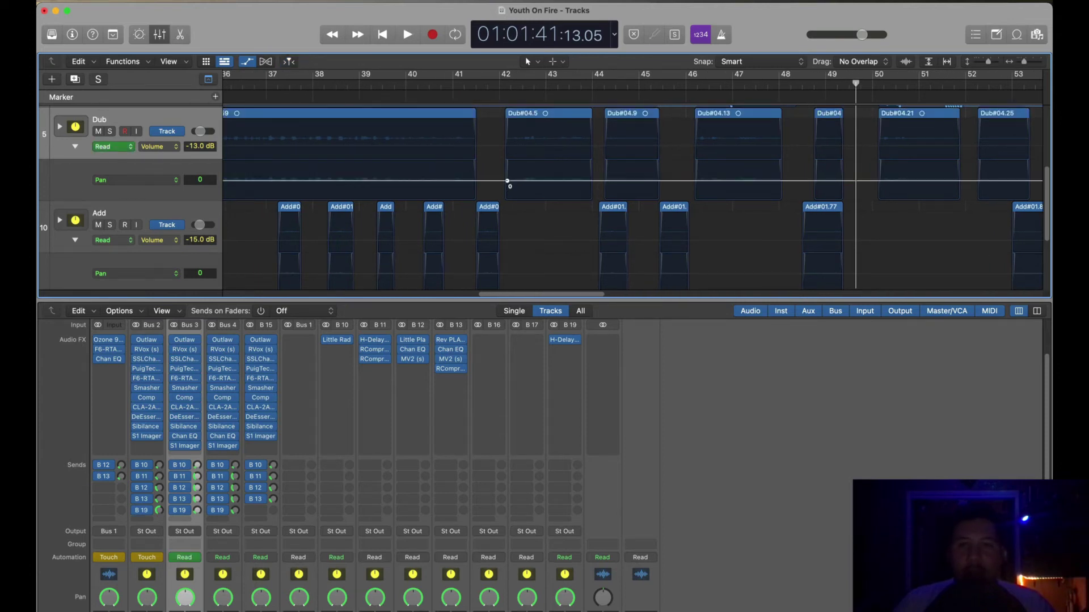
{"action": "left_click_drag", "start_coordinate": [507, 181], "coordinate": [503, 182]}
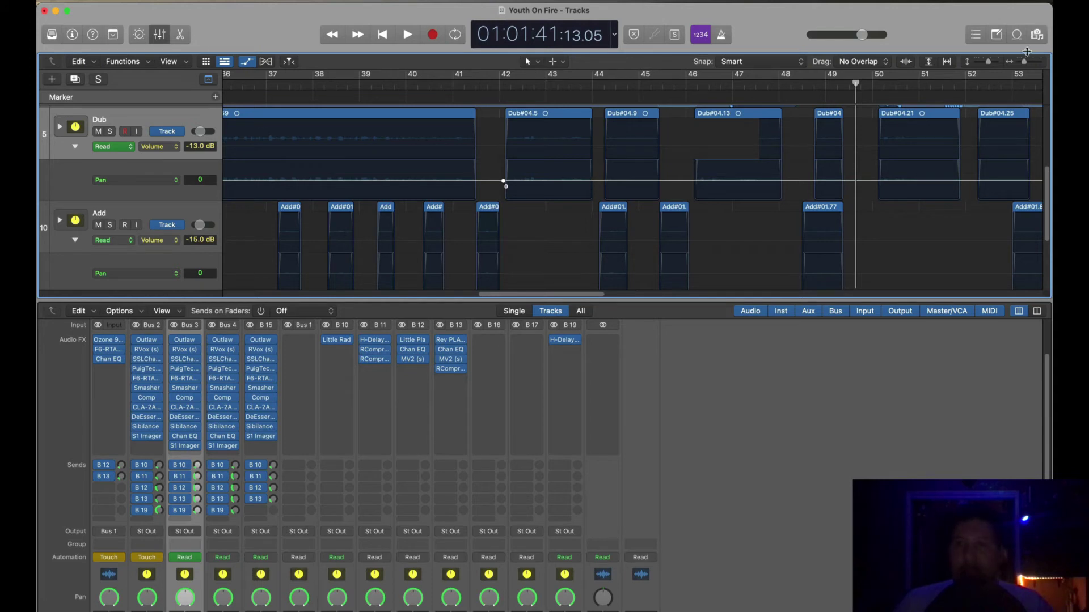
{"action": "scroll", "coordinate": [462, 214], "scroll_direction": "up", "scroll_amount": 5}
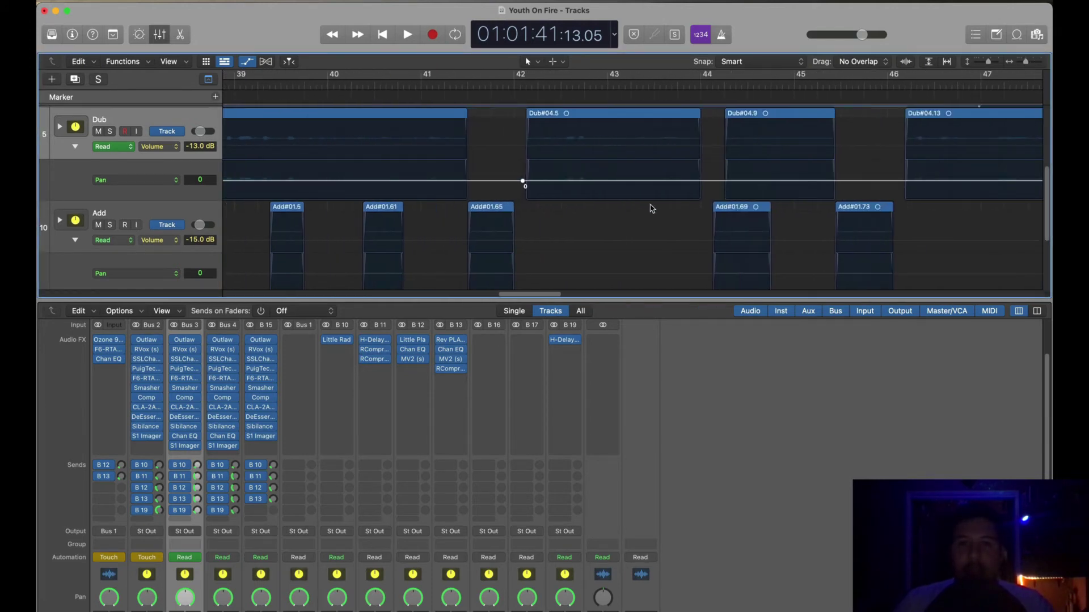
{"action": "left_click", "coordinate": [110, 132]}
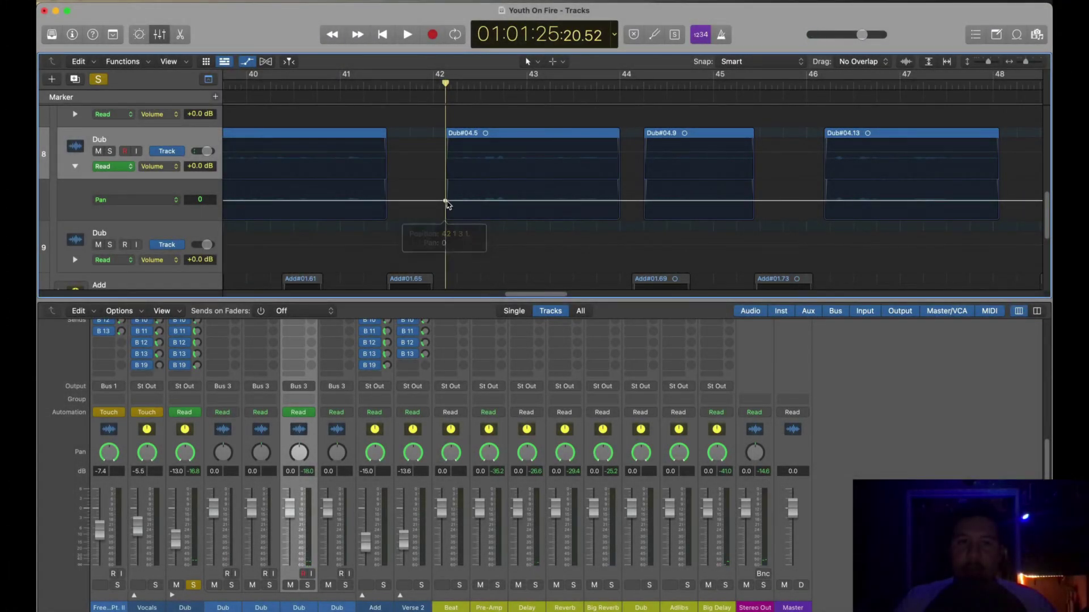
Add Dub pan points after bar 42 and at Dub#04.5's end, pull one to +63, and audition.
{"action": "left_click", "coordinate": [620, 202]}
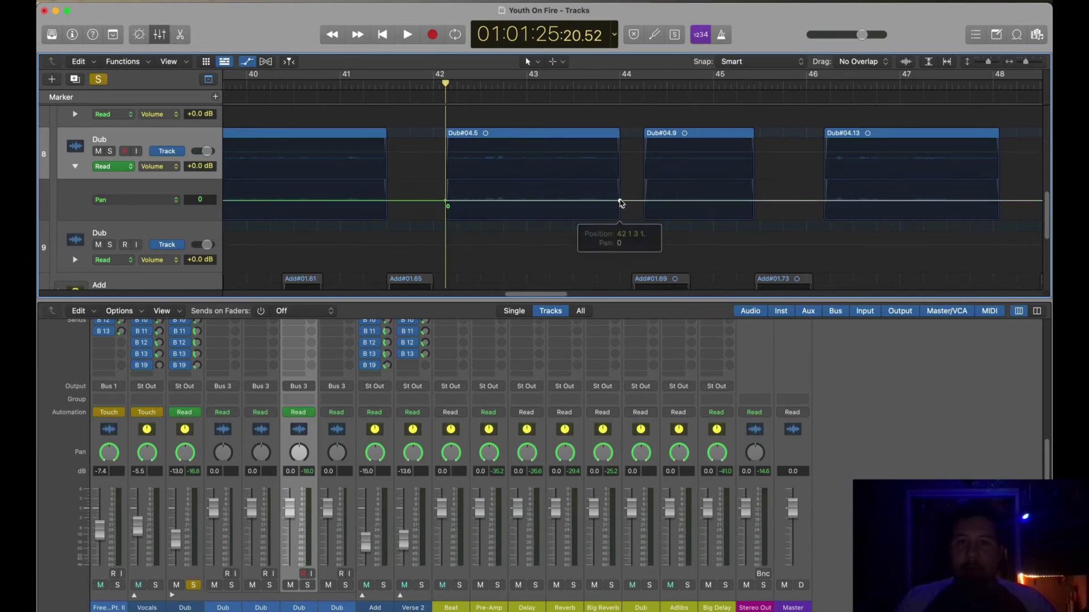
{"action": "left_click", "coordinate": [445, 202]}
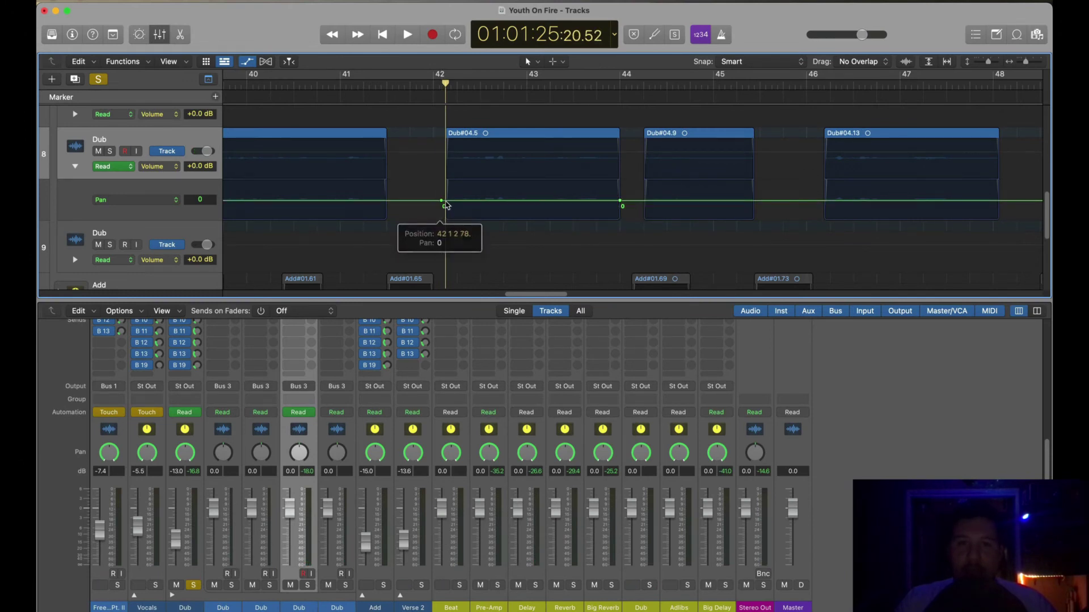
{"action": "left_click_drag", "start_coordinate": [446, 202], "coordinate": [448, 219]}
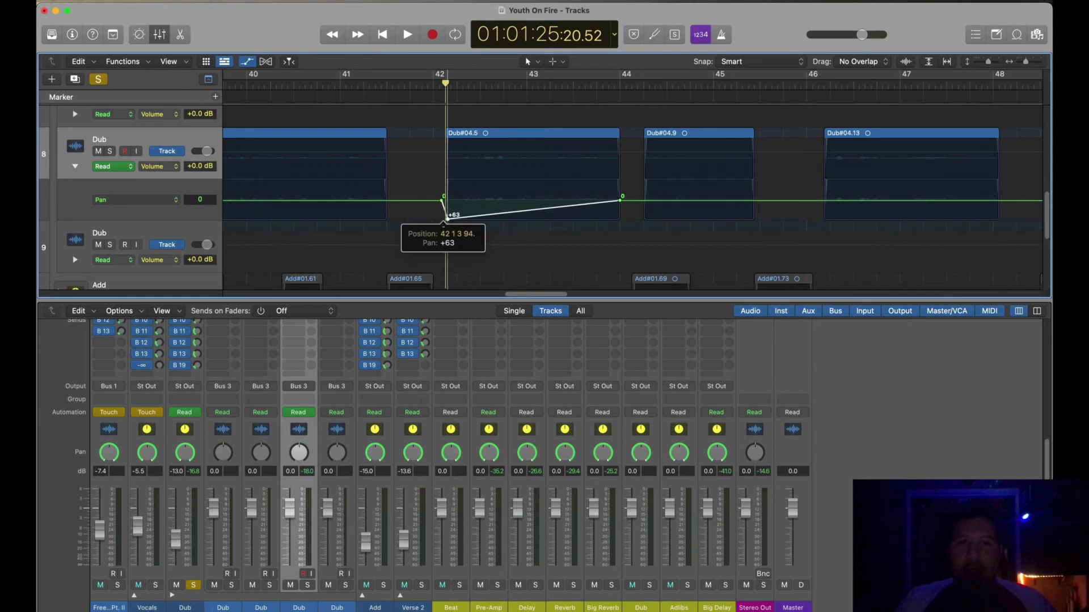
{"action": "key", "text": "space"}
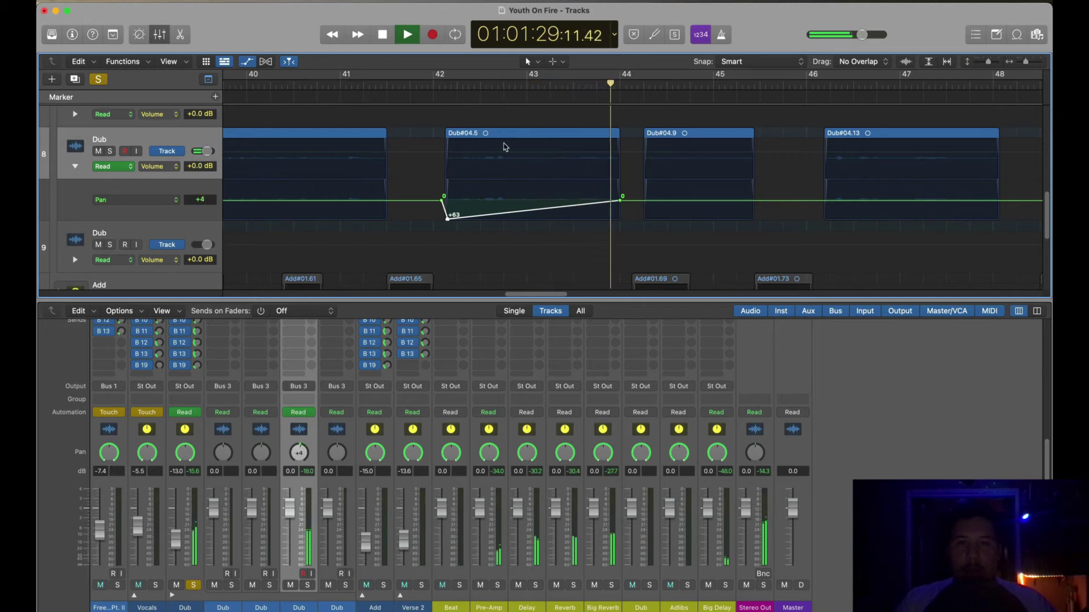
{"action": "key", "text": "space"}
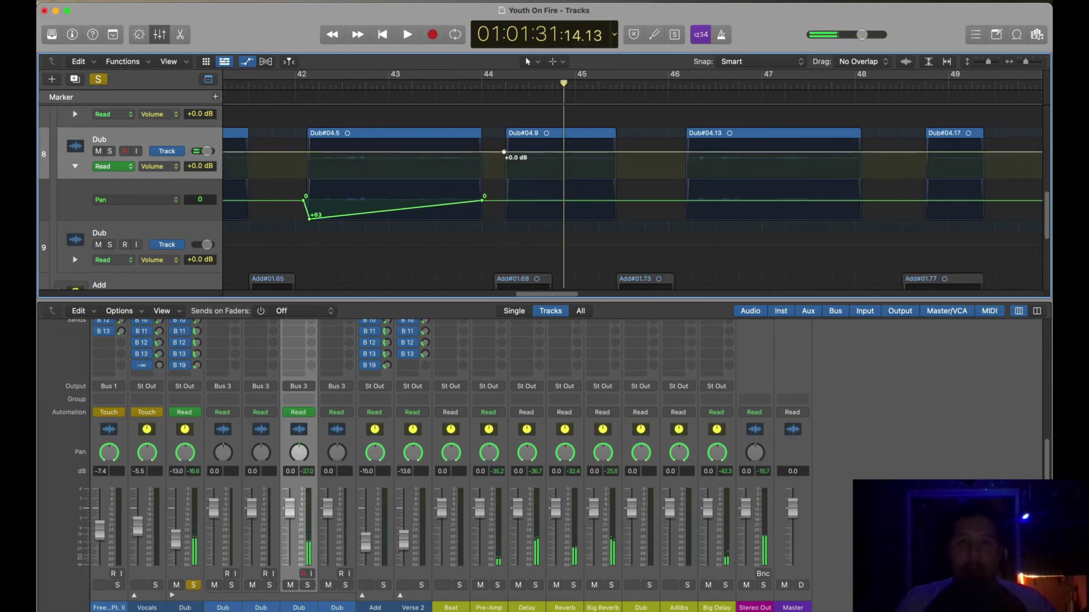
Draw alternating -64 and +63 pan points across Dub#04.9 and Dub#04.13 up to bar 48.
{"action": "left_click_drag", "start_coordinate": [503, 152], "coordinate": [504, 152]}
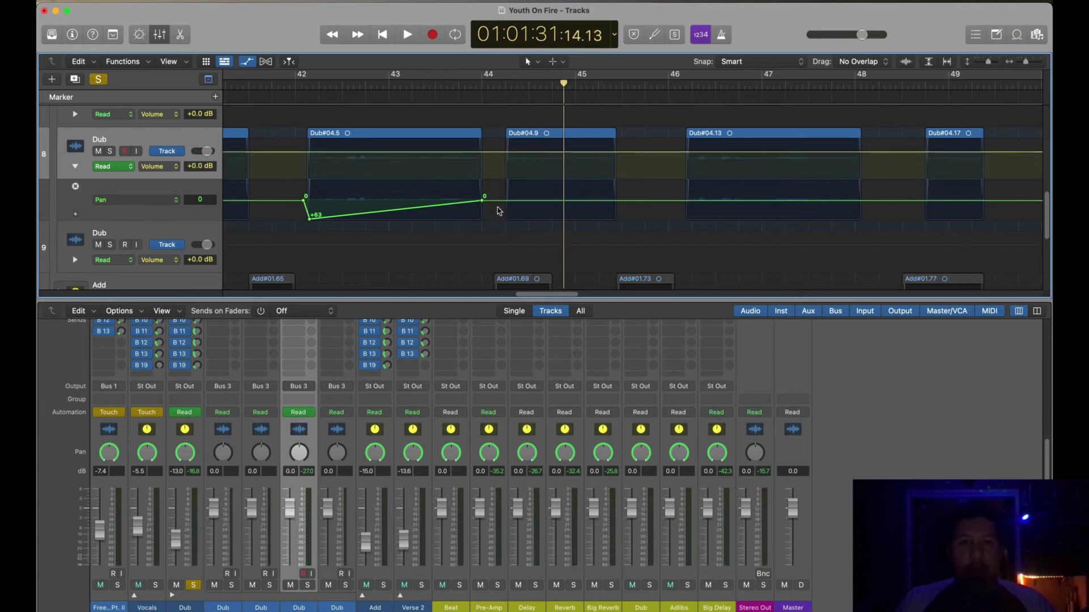
{"action": "left_click_drag", "start_coordinate": [509, 203], "coordinate": [509, 182]}
{"action": "left_click_drag", "start_coordinate": [618, 183], "coordinate": [616, 219]}
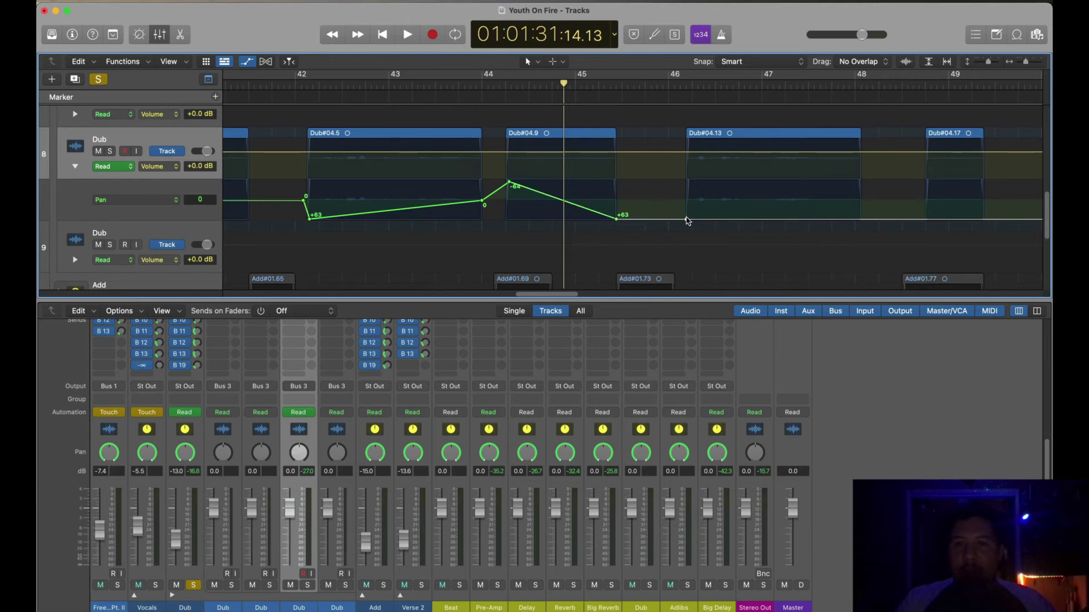
{"action": "left_click_drag", "start_coordinate": [687, 221], "coordinate": [687, 182]}
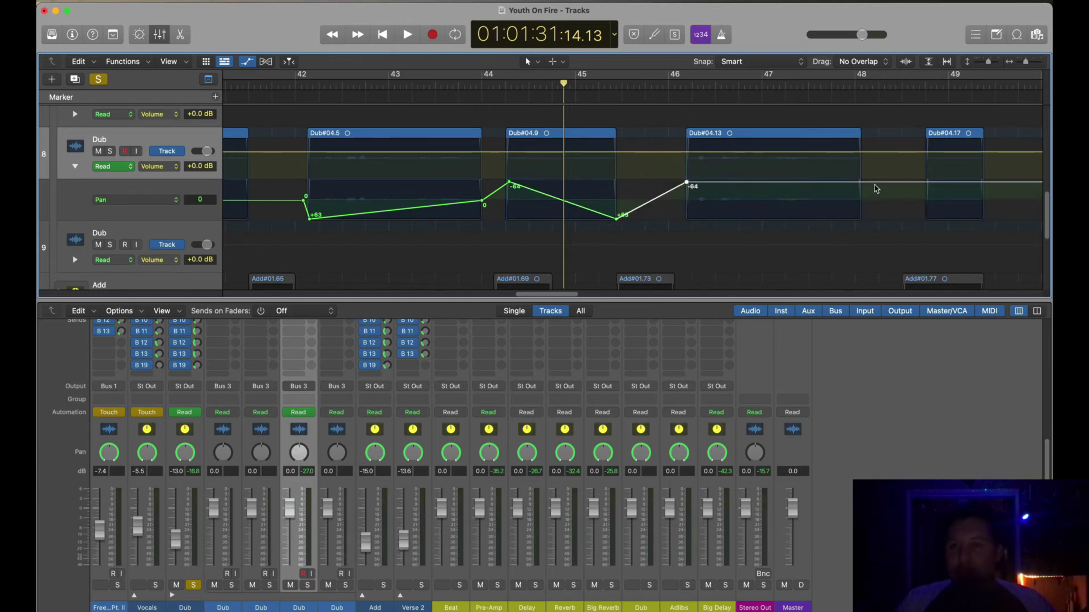
{"action": "left_click_drag", "start_coordinate": [874, 182], "coordinate": [874, 219]}
Play the Dub pan automation from bar 42, zoom out, and select the drawn points.
{"action": "left_click", "coordinate": [295, 83]}
{"action": "key", "text": "space"}
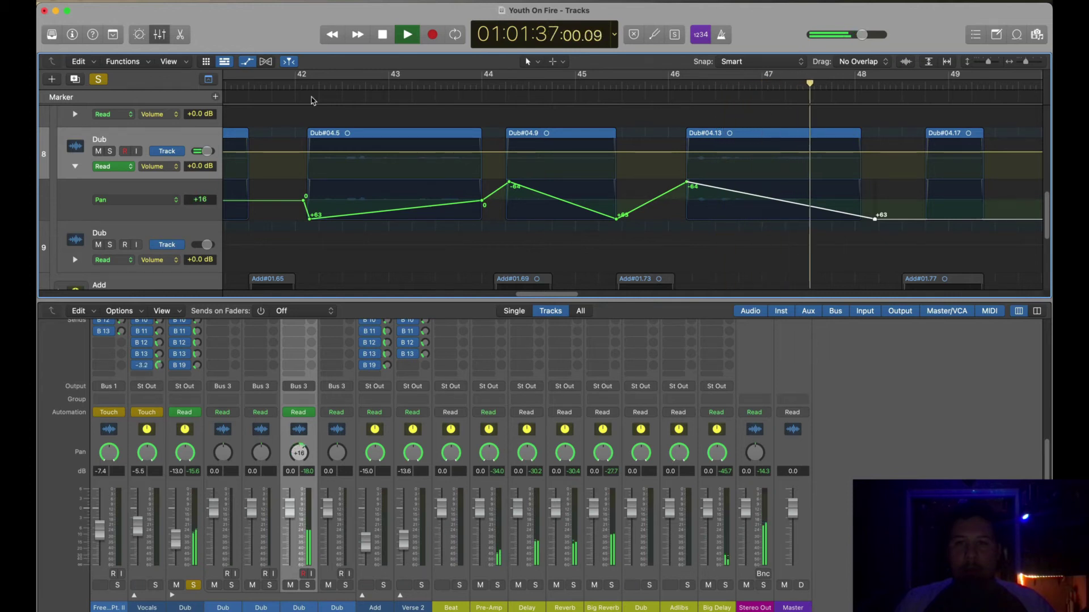
{"action": "key", "text": "space"}
{"action": "key", "text": "super+Left"}
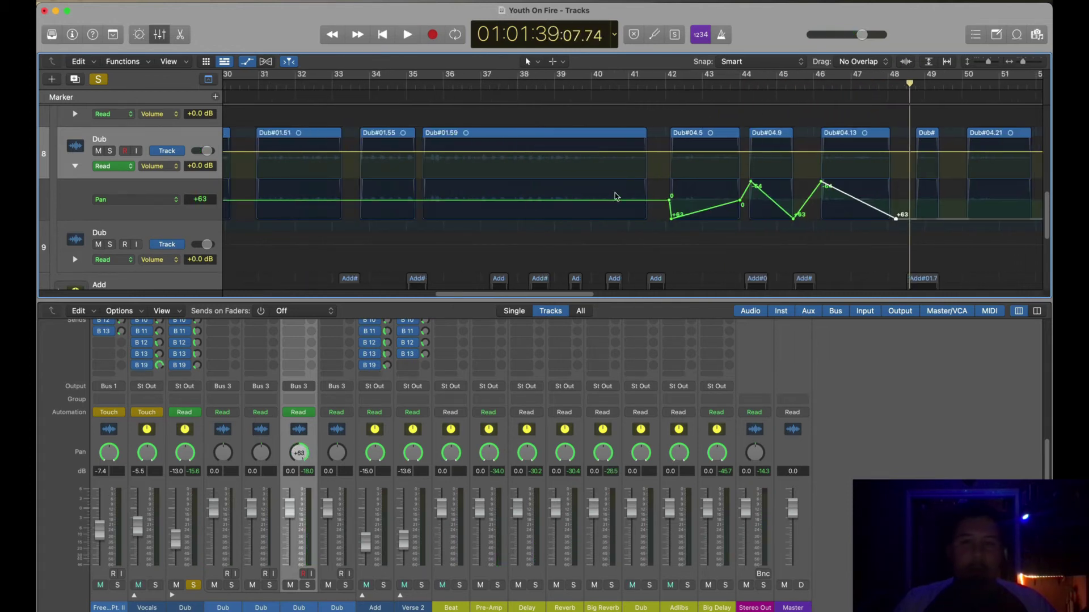
{"action": "scroll", "coordinate": [574, 243], "scroll_direction": "right", "scroll_amount": 10}
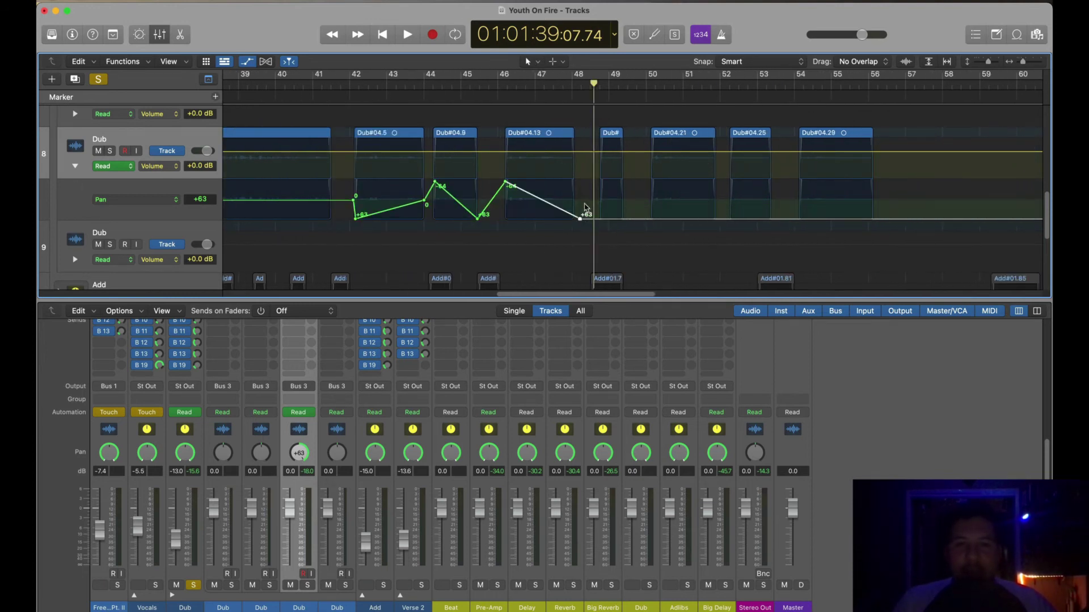
{"action": "left_click_drag", "start_coordinate": [585, 207], "coordinate": [324, 210]}
Delete the Dub track's drawn pan automation, hide its pan lane, and set automation mode to Read.
{"action": "key", "text": "Delete"}
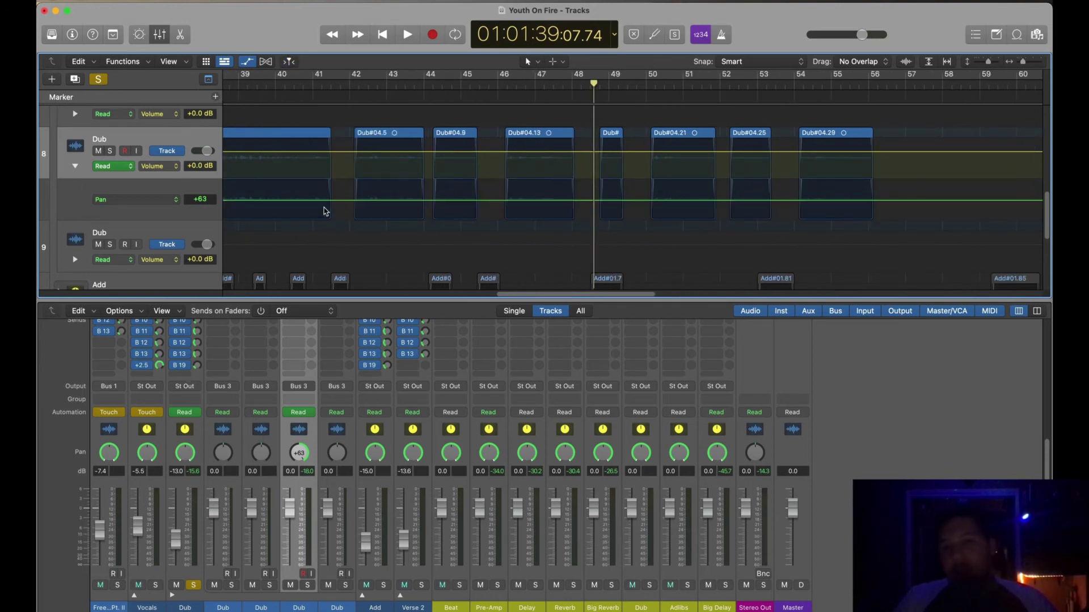
{"action": "mouse_move", "coordinate": [207, 206]}
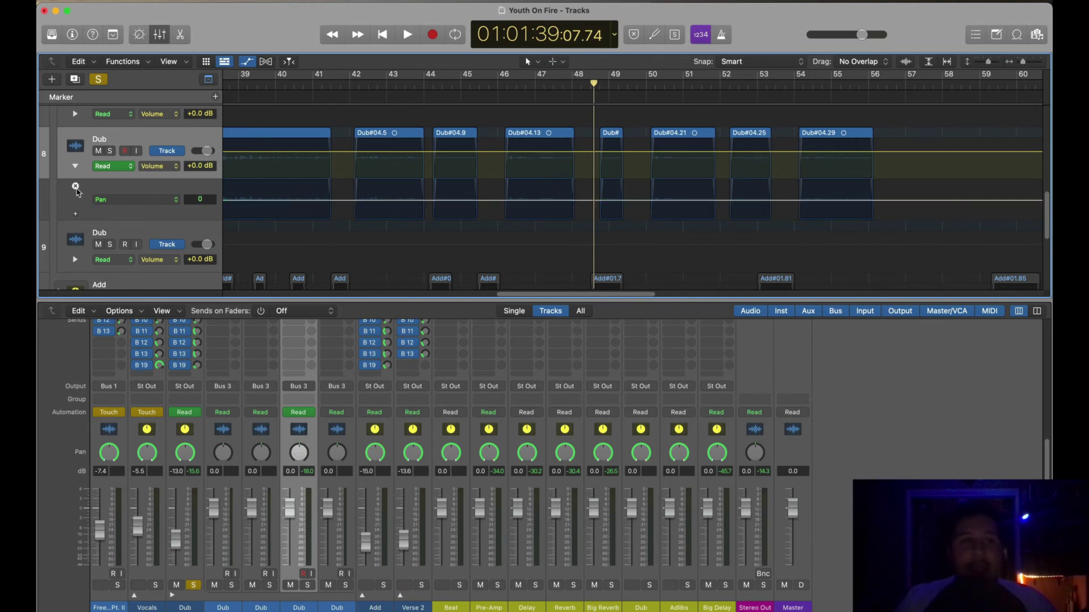
{"action": "left_click", "coordinate": [76, 187]}
{"action": "scroll", "coordinate": [284, 396], "scroll_direction": "up", "scroll_amount": 1}
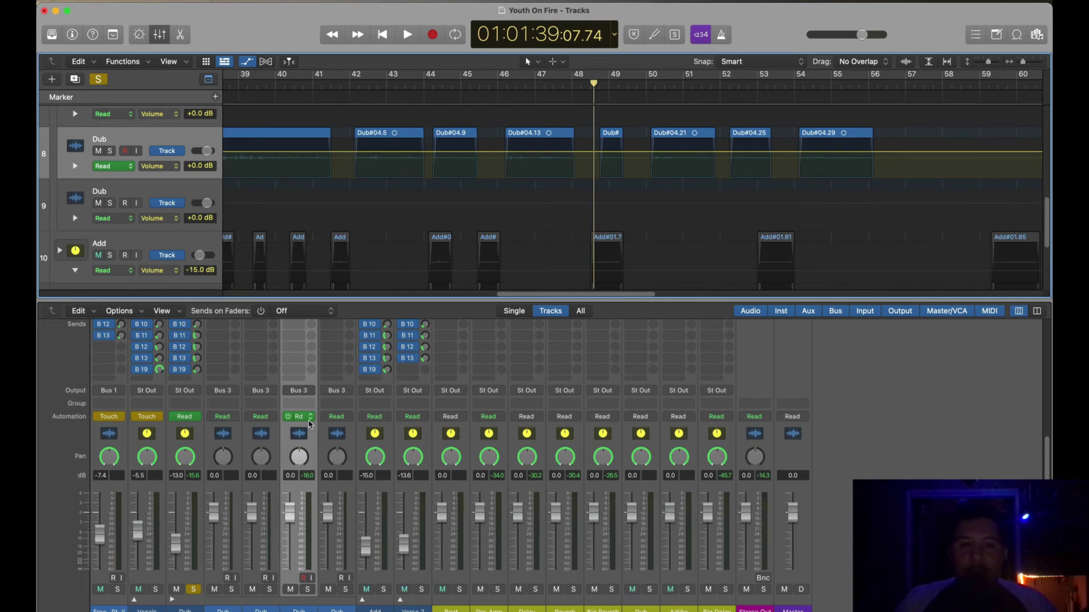
{"action": "left_click", "coordinate": [309, 420]}
{"action": "left_click", "coordinate": [299, 441]}
{"action": "scroll", "coordinate": [303, 396], "scroll_direction": "up", "scroll_amount": 5}
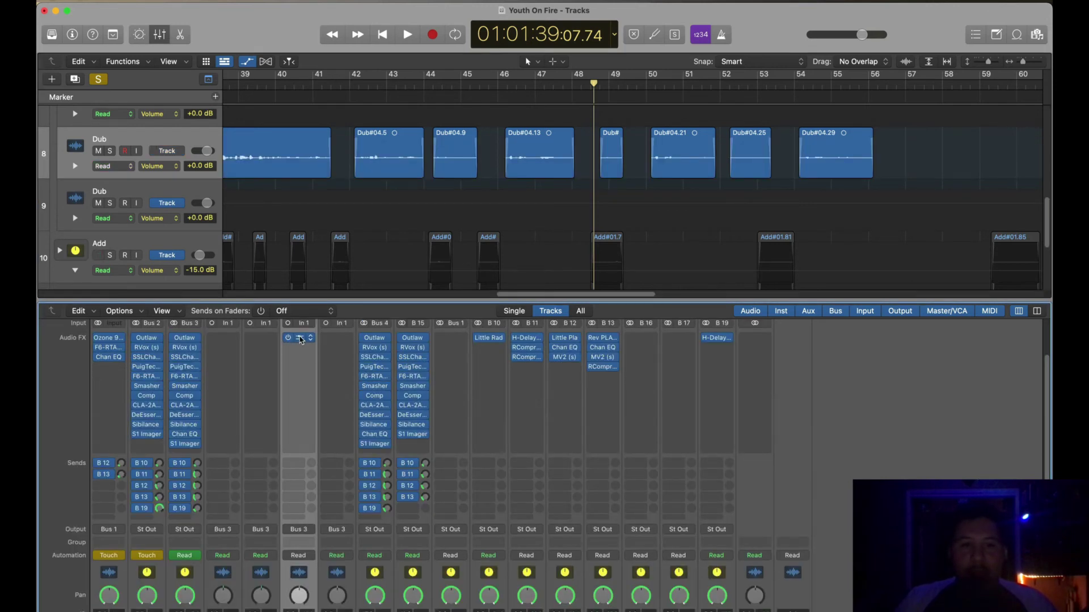
Open the Dub channel's MondoMod window over the mixer and place the playhead near bar 28.
{"action": "left_click", "coordinate": [301, 339]}
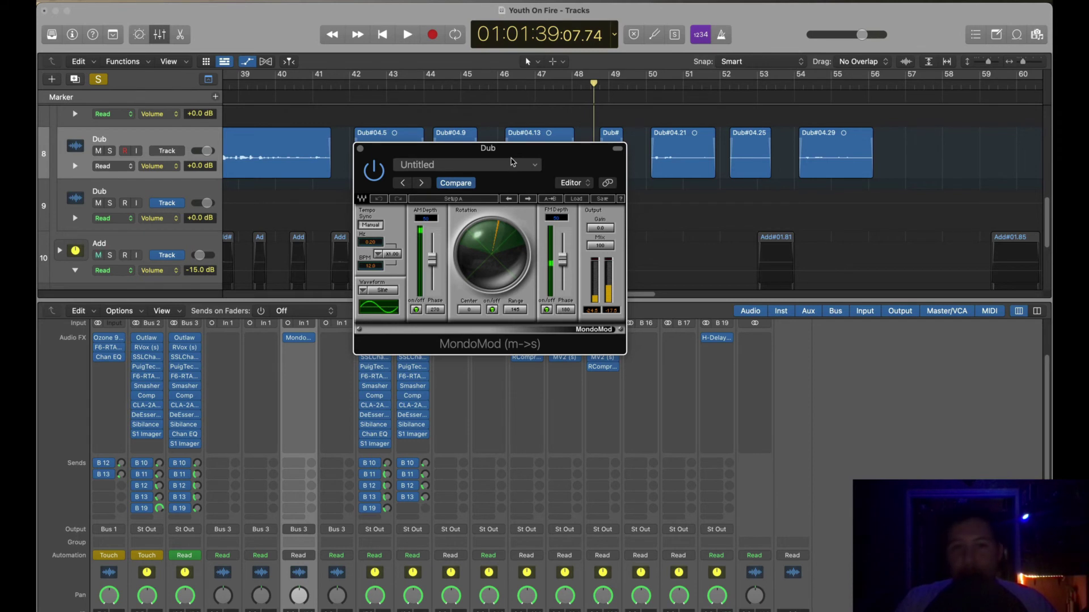
{"action": "left_click_drag", "start_coordinate": [510, 149], "coordinate": [455, 375]}
{"action": "scroll", "coordinate": [468, 199], "scroll_direction": "down", "scroll_amount": 5}
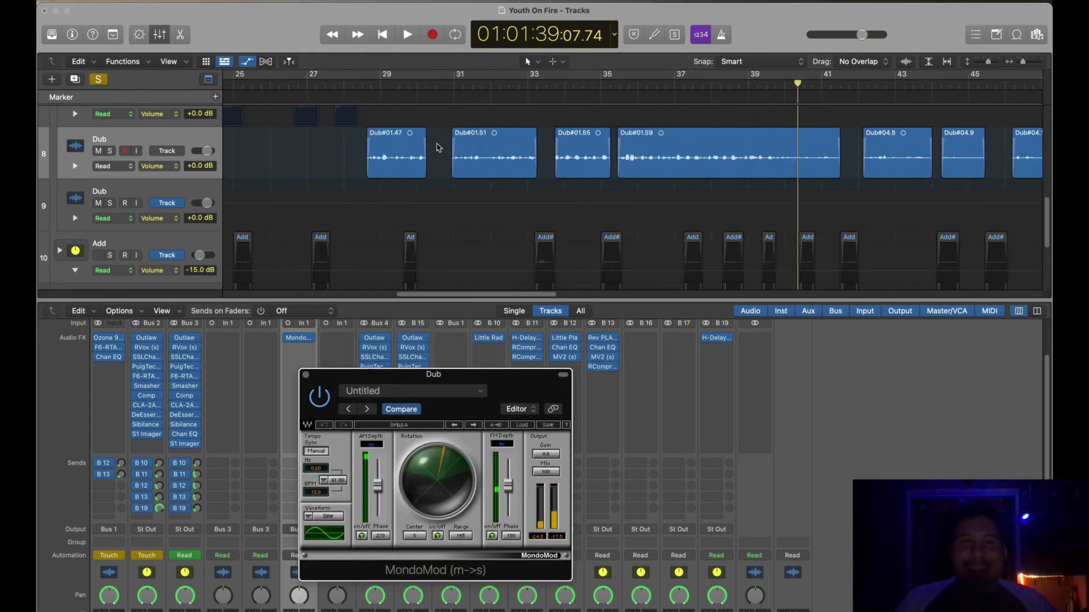
{"action": "left_click", "coordinate": [414, 91]}
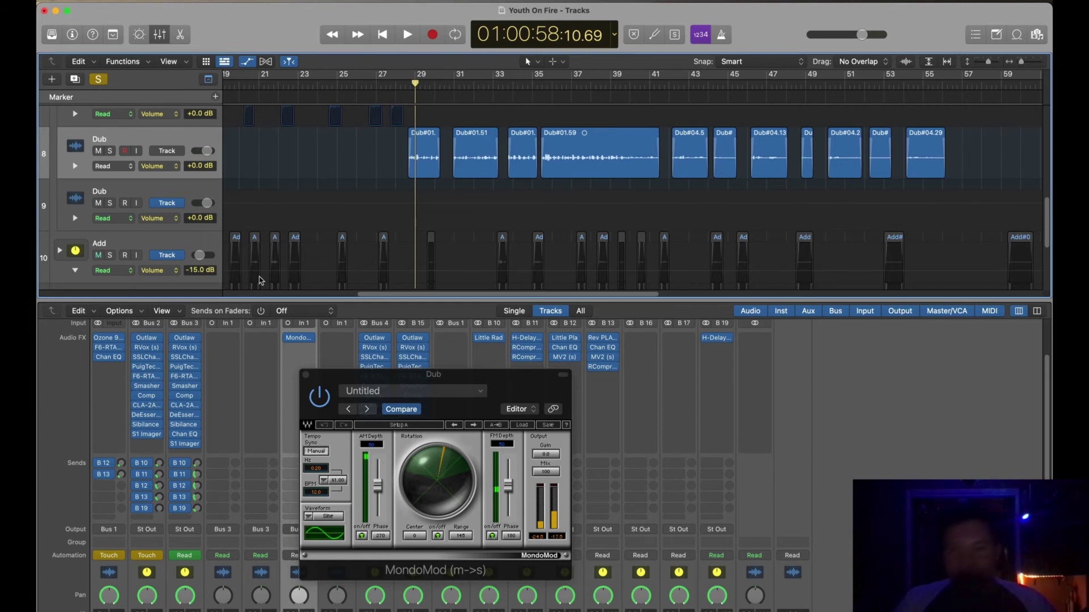
{"action": "left_click", "coordinate": [397, 85]}
Play the Dub part from bar 28 to hear the MondoMod auto-pan.
{"action": "key", "text": "space"}
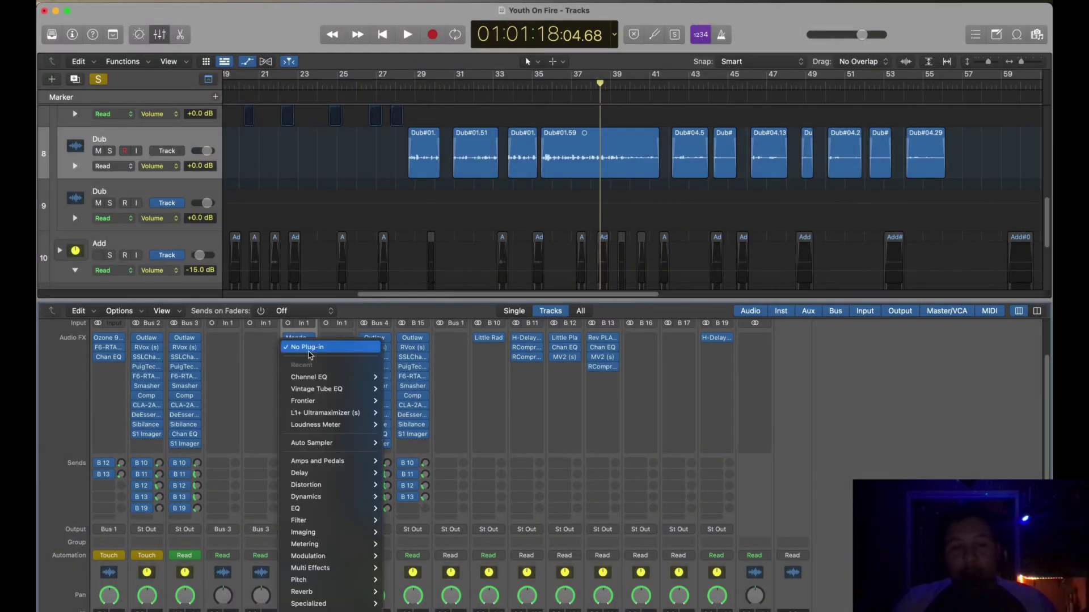
Insert Cableguys PanCake2 in stereo after MondoMod and start playback with its window in view.
{"action": "mouse_move", "coordinate": [321, 598]}
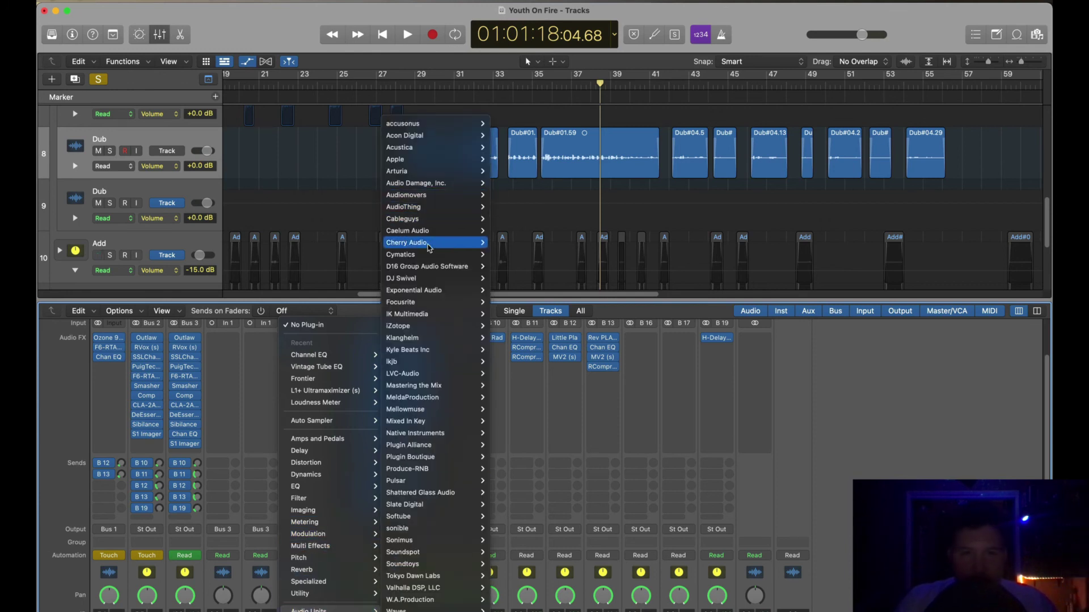
{"action": "mouse_move", "coordinate": [431, 219]}
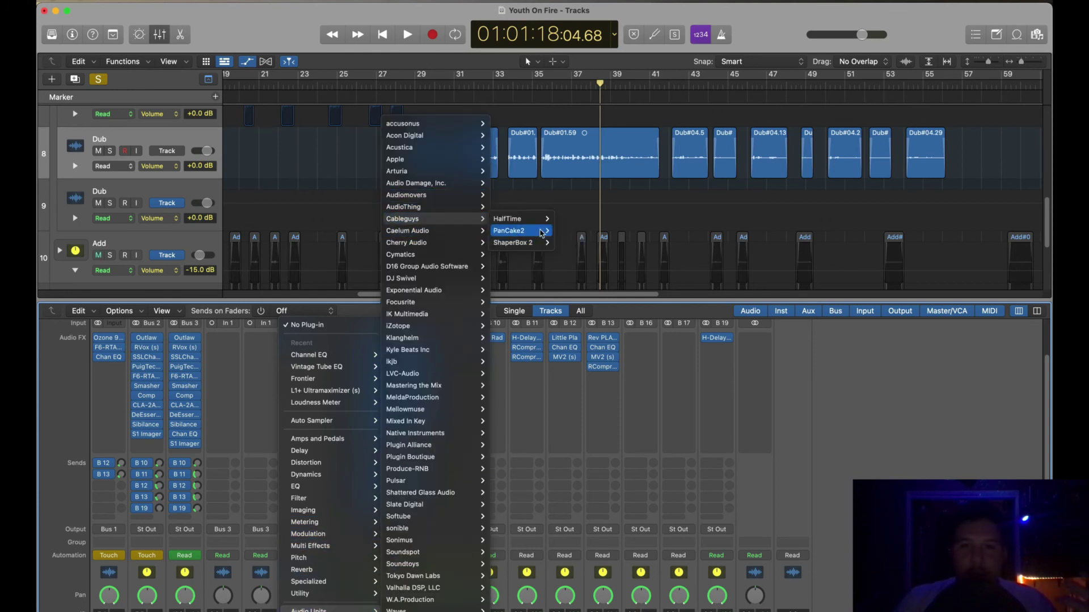
{"action": "left_click", "coordinate": [567, 230]}
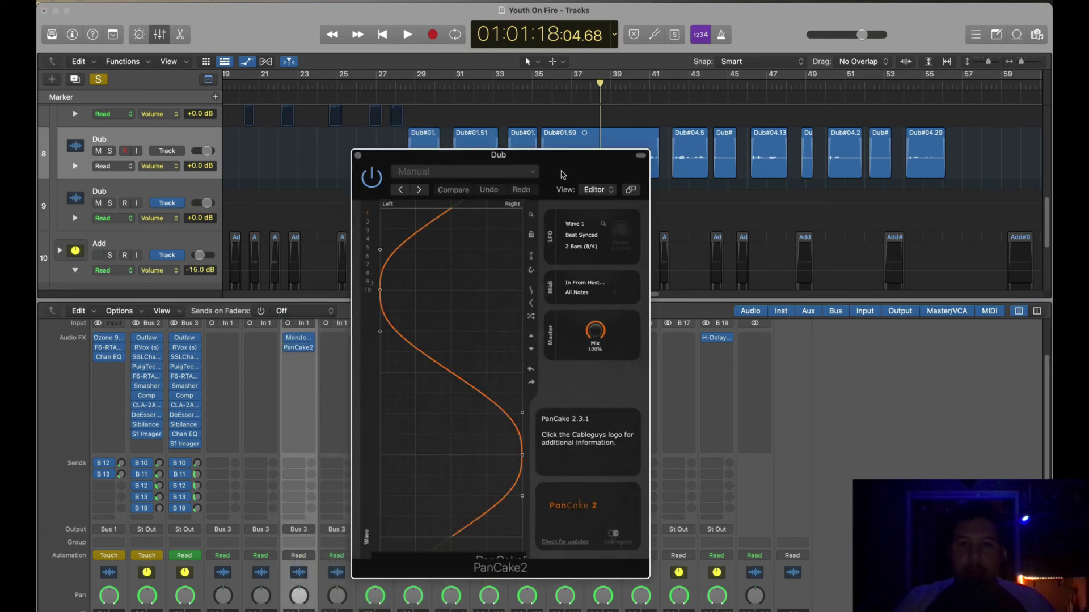
{"action": "key", "text": "space"}
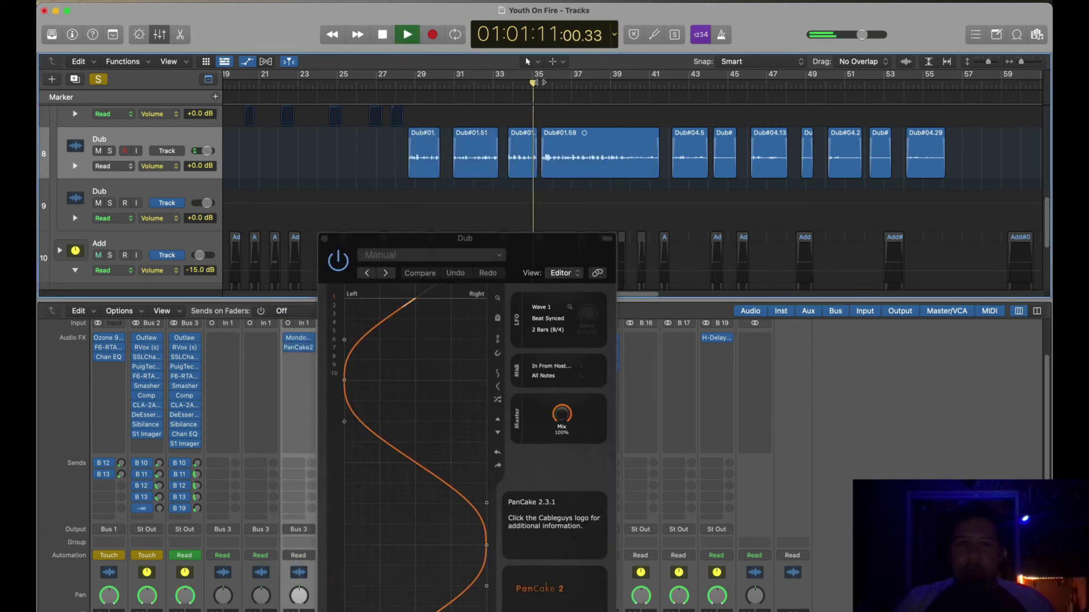
{"action": "left_click", "coordinate": [301, 342]}
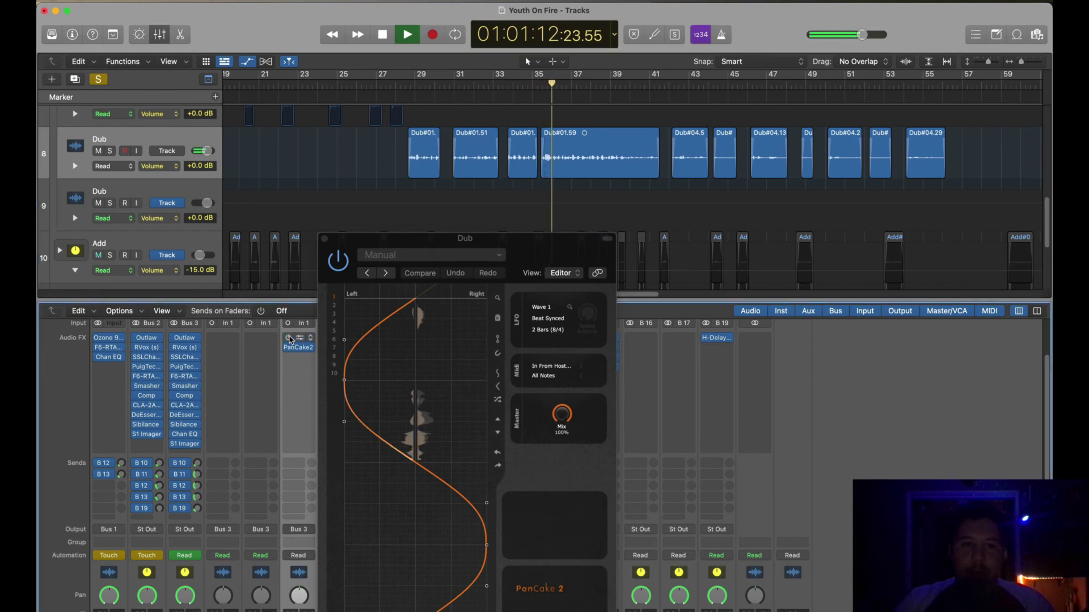
{"action": "left_click_drag", "start_coordinate": [517, 233], "coordinate": [520, 133]}
Audition PanCake2 presets Left to Right, Left to Right 2, Hard Left, Ryhthm, ending on Fast to Slow, then stop.
{"action": "left_click", "coordinate": [388, 173]}
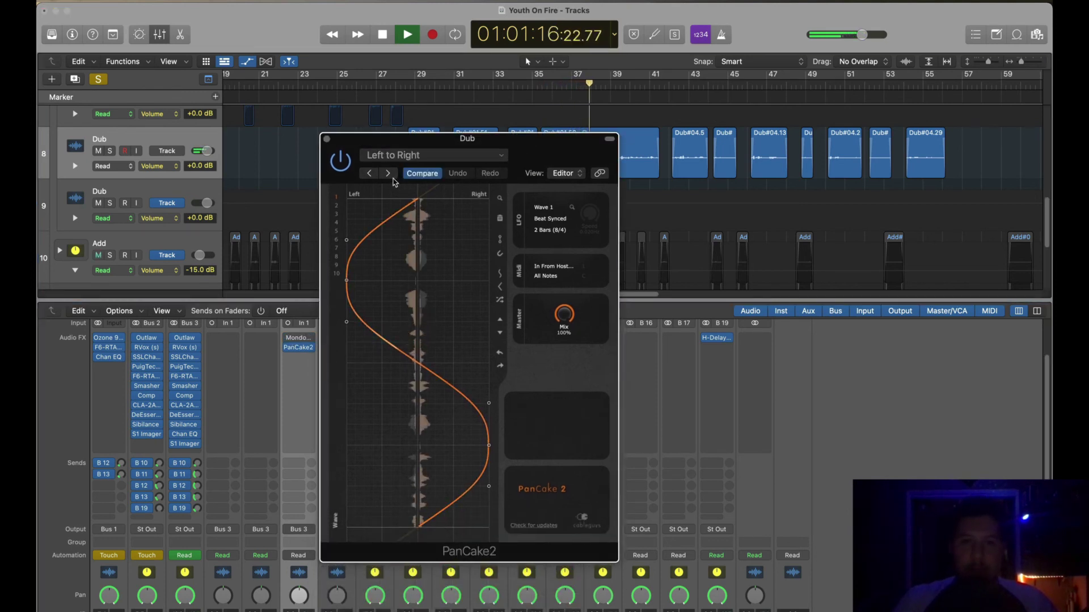
{"action": "left_click", "coordinate": [392, 177]}
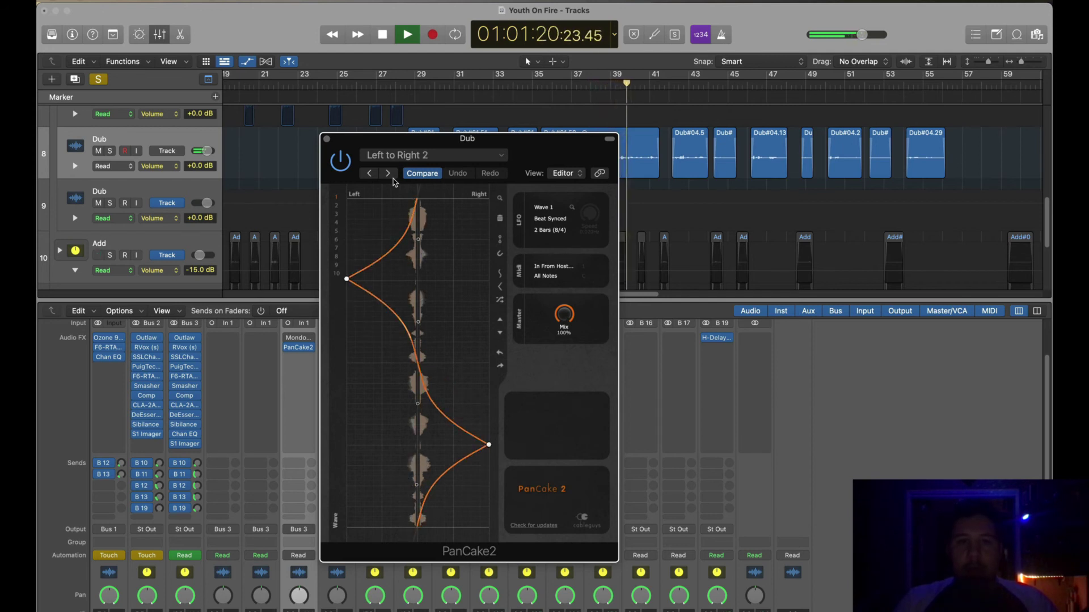
{"action": "left_click", "coordinate": [393, 180]}
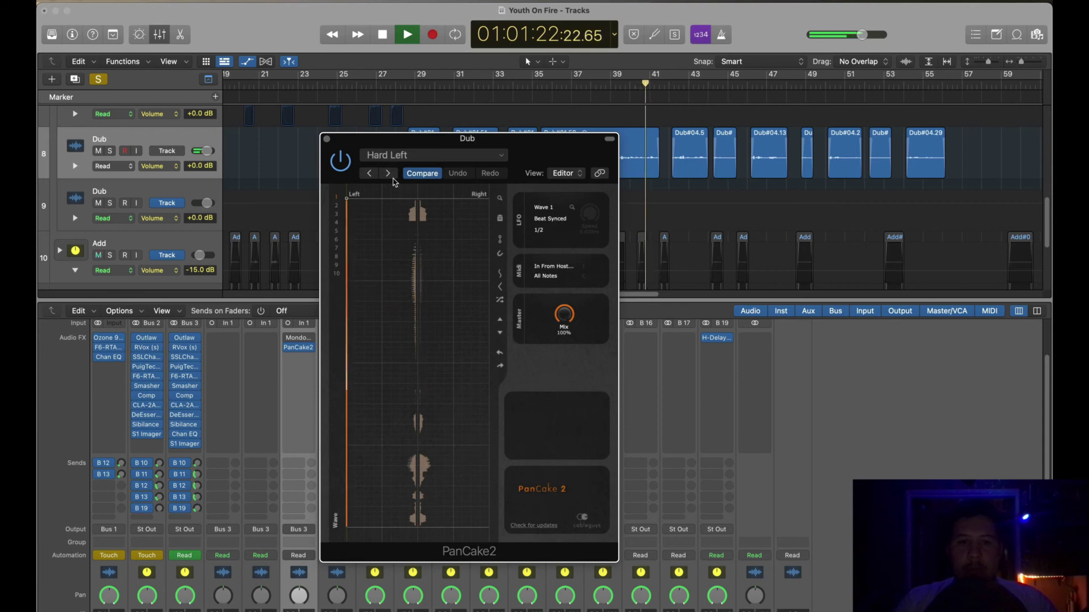
{"action": "left_click", "coordinate": [394, 179]}
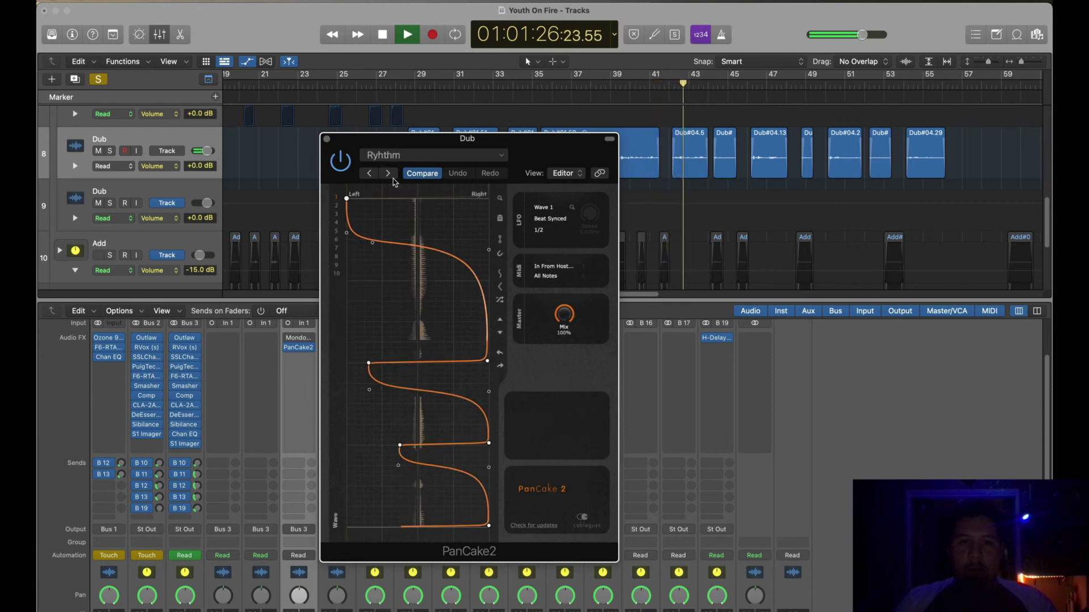
{"action": "left_click", "coordinate": [394, 179]}
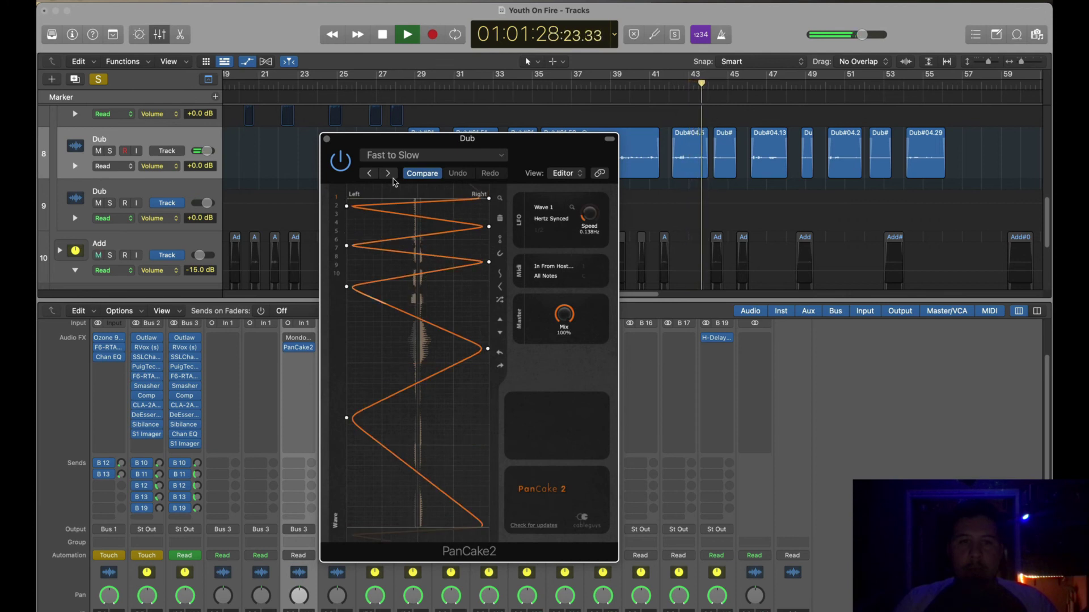
{"action": "key", "text": "space"}
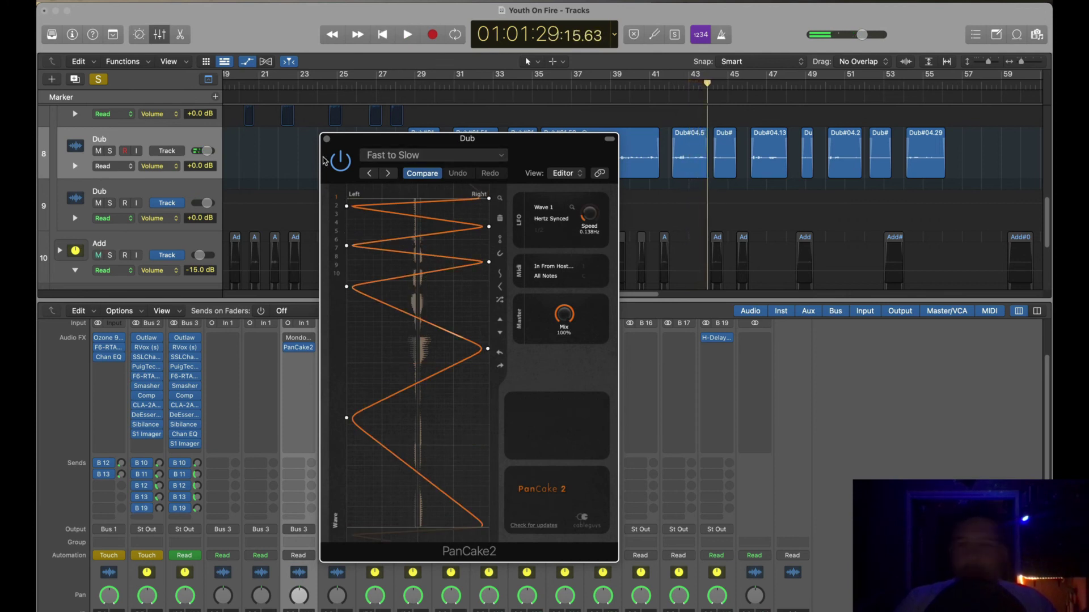
Close the PanCake2 window and set its Dub insert slot to No Plug-in.
{"action": "left_click", "coordinate": [326, 139]}
{"action": "left_click", "coordinate": [314, 347]}
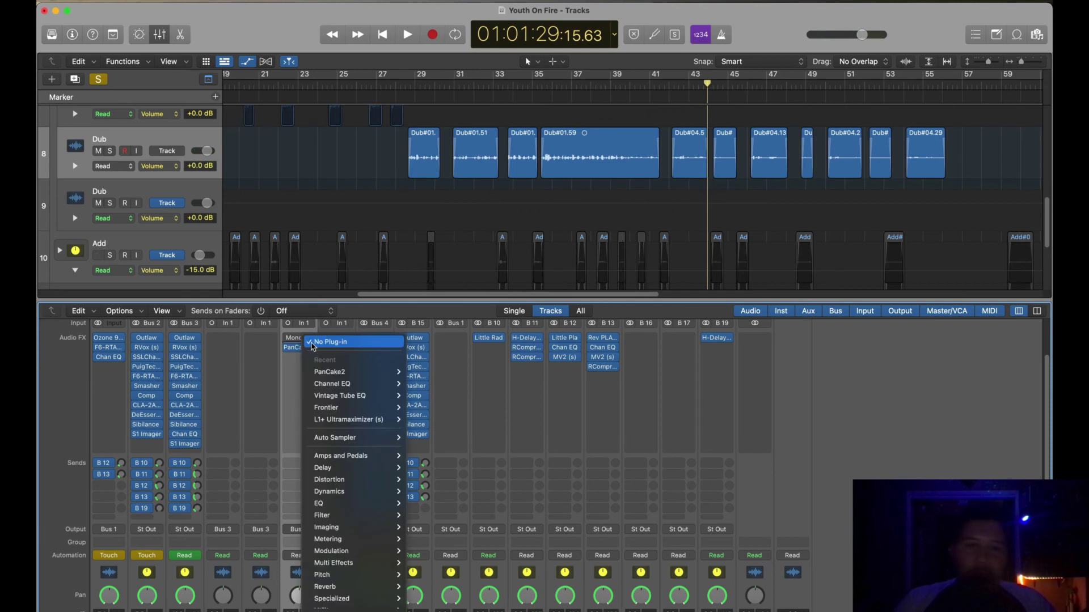
{"action": "key", "text": "Escape"}
{"action": "left_click", "coordinate": [311, 350]}
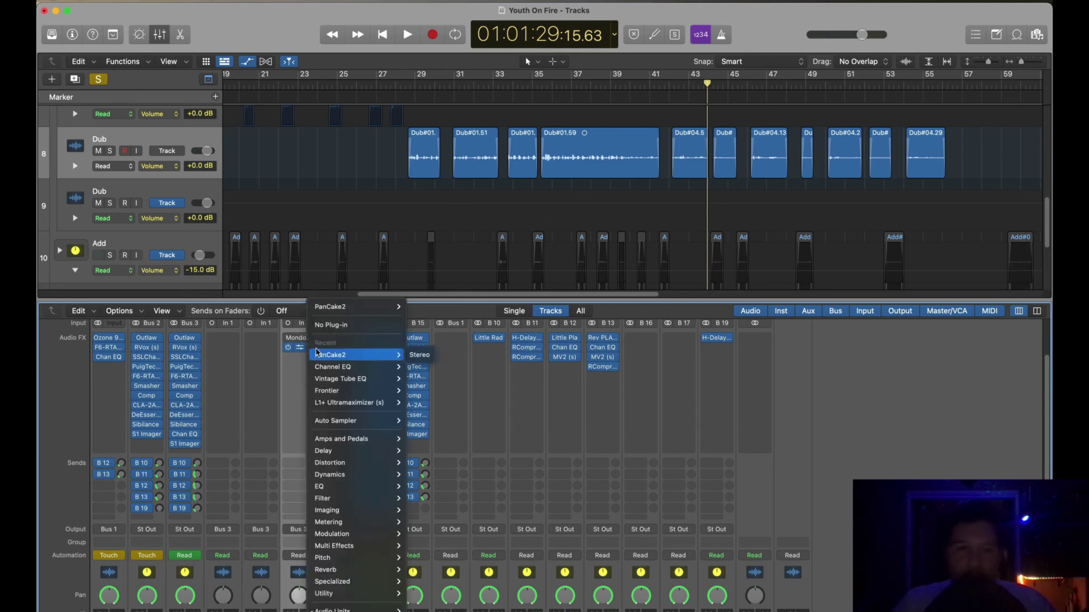
{"action": "left_click", "coordinate": [326, 322]}
Shrink the mixer so the tracks area fills most of the window.
{"action": "scroll", "coordinate": [426, 259], "scroll_direction": "down", "scroll_amount": 5}
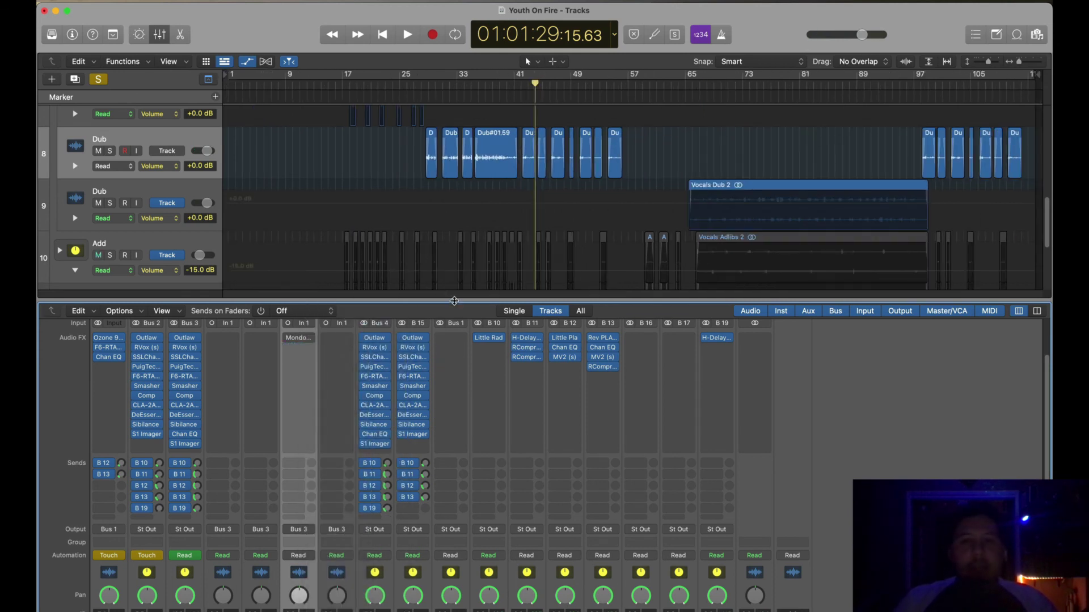
{"action": "left_click_drag", "start_coordinate": [454, 300], "coordinate": [454, 539]}
{"action": "scroll", "coordinate": [461, 352], "scroll_direction": "up", "scroll_amount": 5}
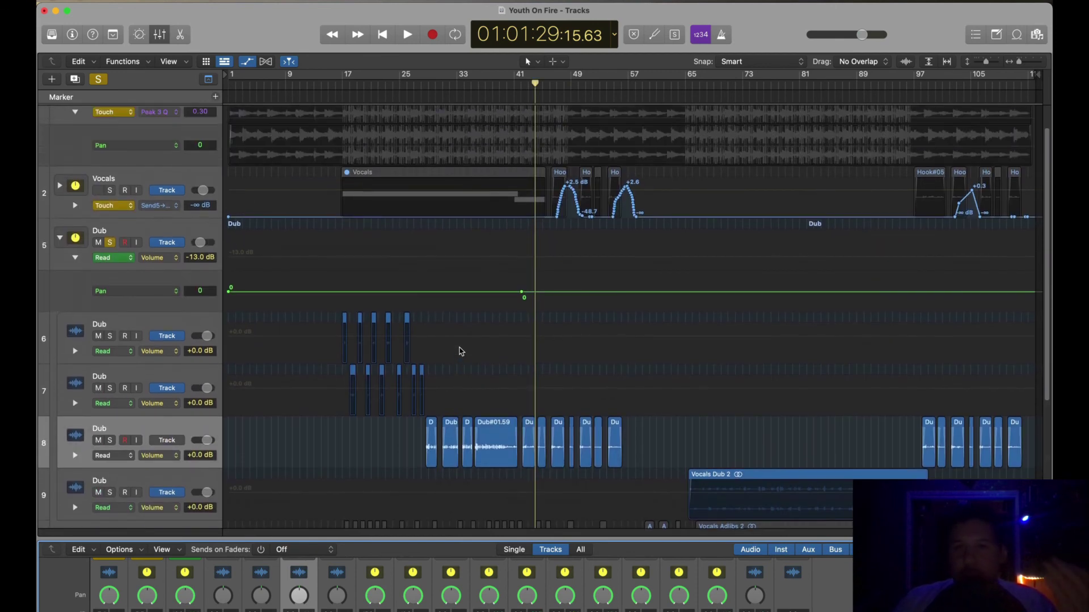
{"action": "scroll", "coordinate": [460, 348], "scroll_direction": "up", "scroll_amount": 1}
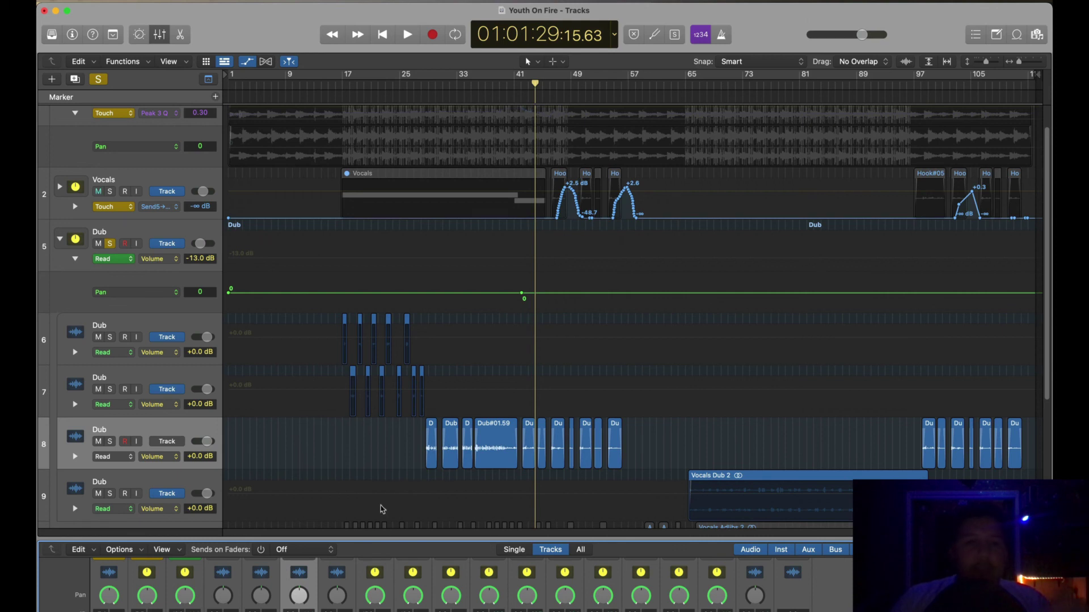
Enlarge the mixer to the Audio FX row, then open, reposition and close the Dub channel's MondoMod window.
{"action": "left_click_drag", "start_coordinate": [361, 542], "coordinate": [339, 362]}
{"action": "scroll", "coordinate": [295, 420], "scroll_direction": "up", "scroll_amount": 5}
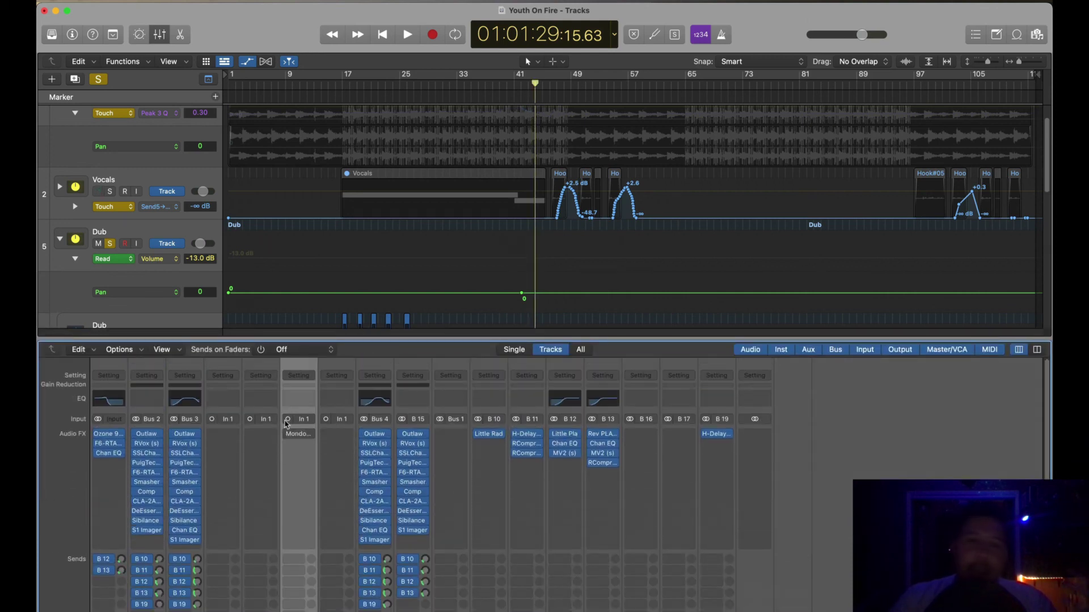
{"action": "left_click", "coordinate": [296, 436]}
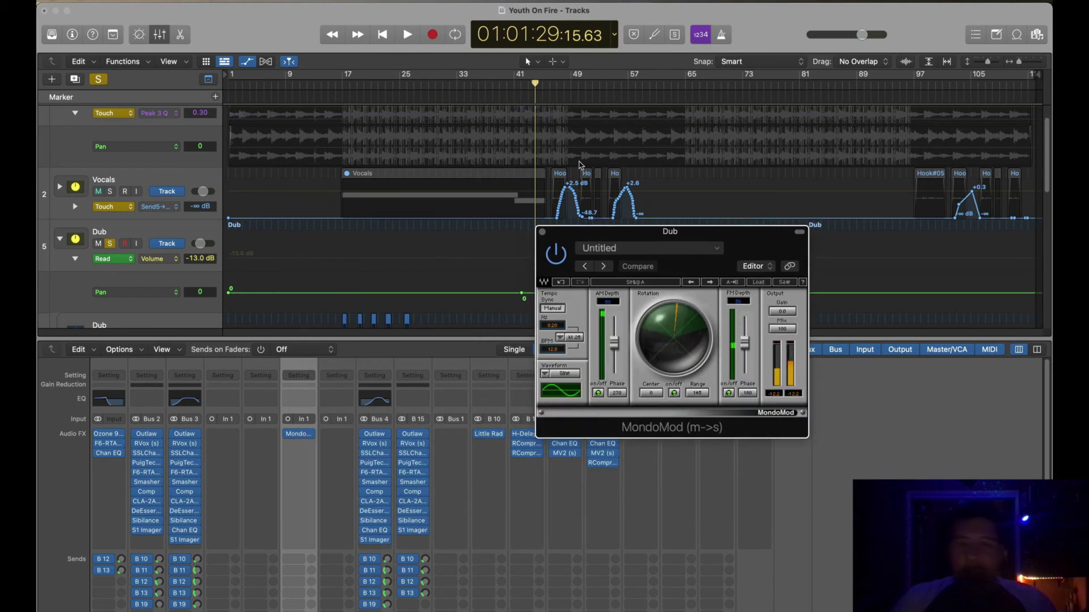
{"action": "left_click_drag", "start_coordinate": [557, 241], "coordinate": [554, 316]}
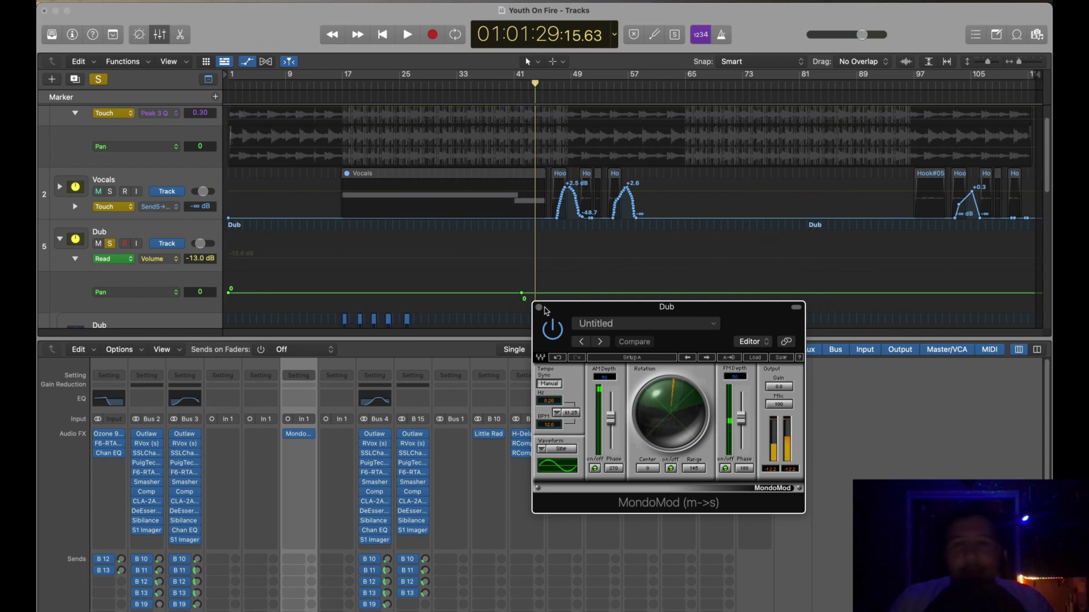
{"action": "left_click", "coordinate": [539, 308]}
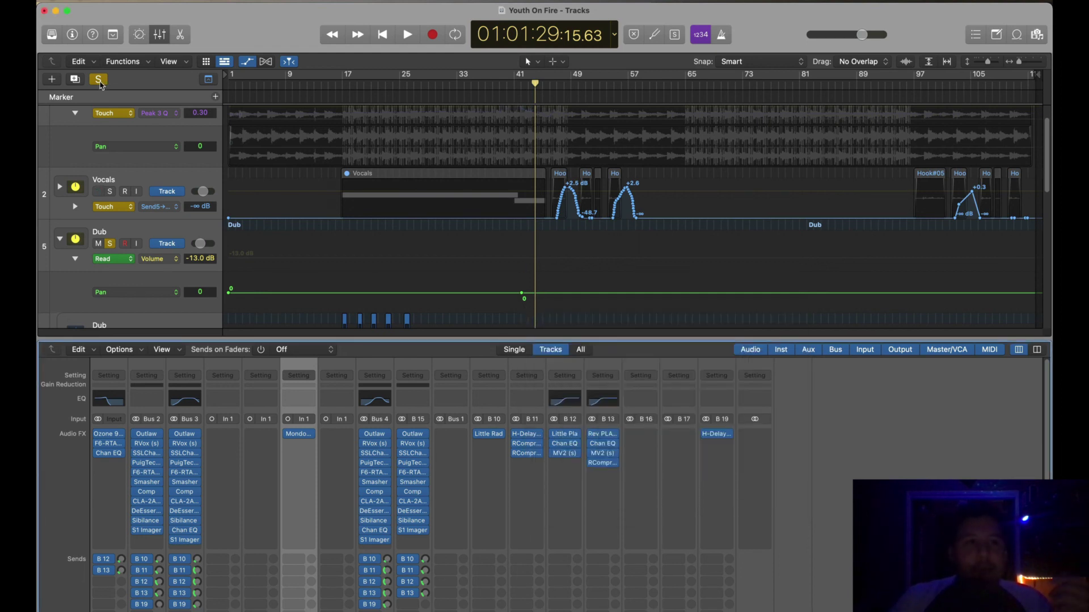
Clear the Dub solo and hide all automation lanes with A.
{"action": "left_click", "coordinate": [100, 79]}
{"action": "key", "text": "a"}
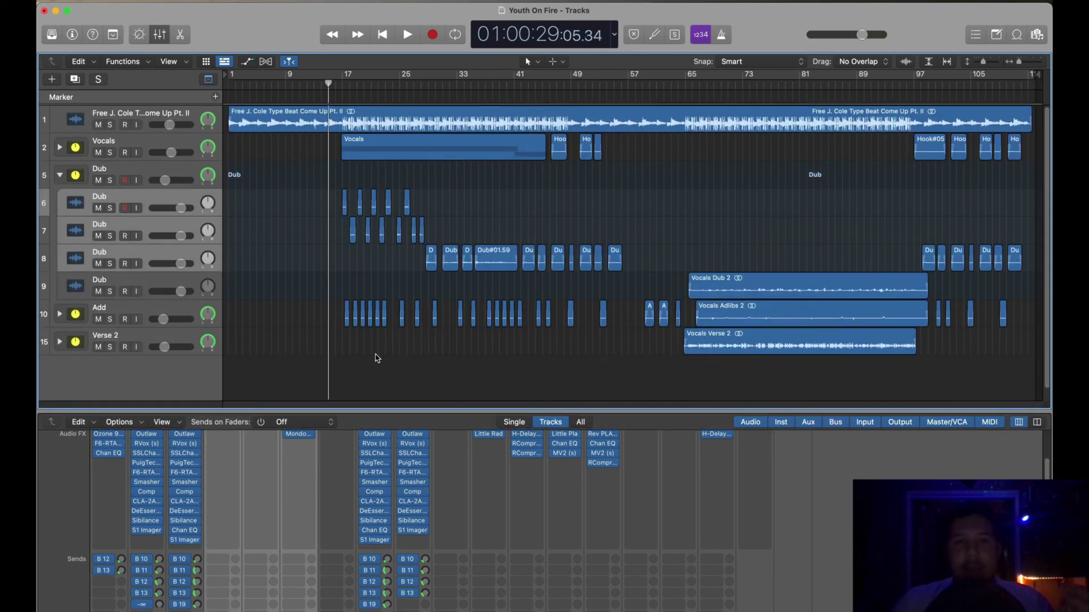